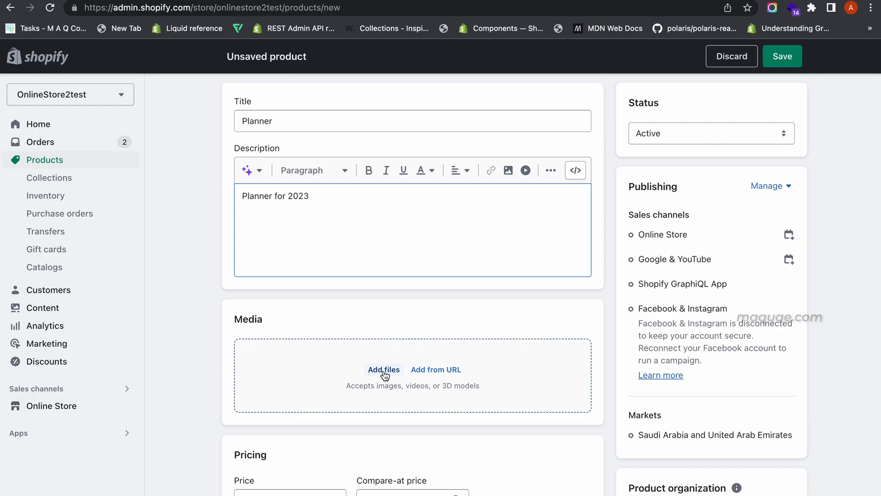
Step: Upload the Planner.png image from Downloads as the product's media
click(384, 371)
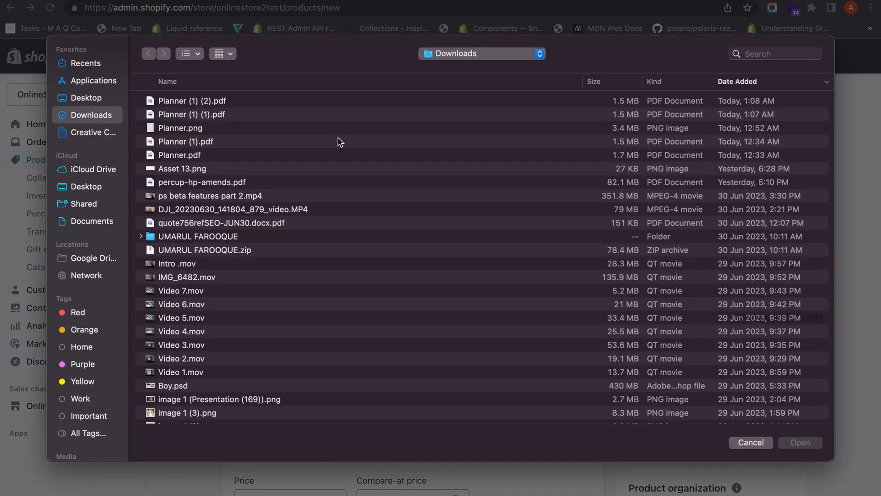
click(343, 129)
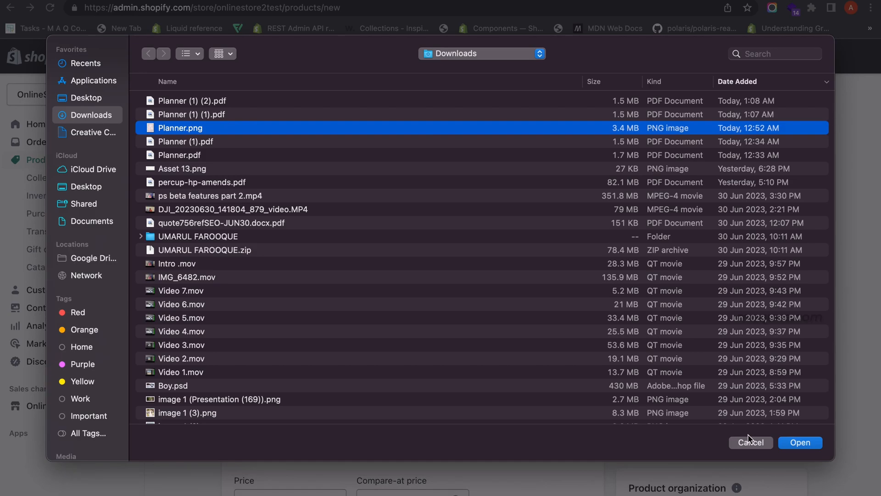
click(800, 443)
Step: Set the product price to 20 AED and turn off charging tax on this product
scroll(399, 404, down, 5)
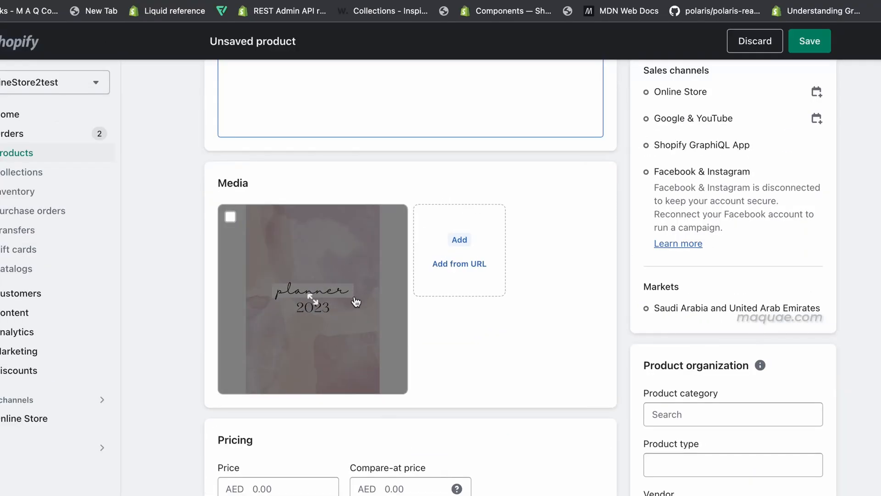
scroll(470, 340, down, 3)
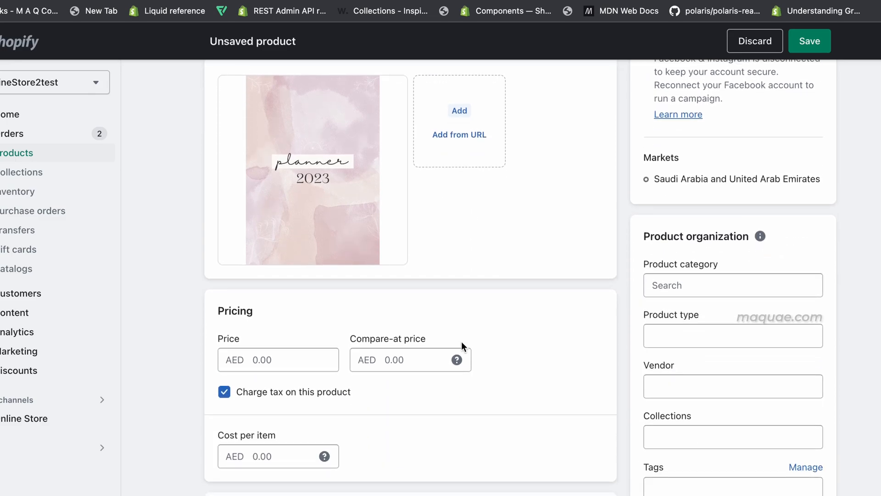
click(300, 360)
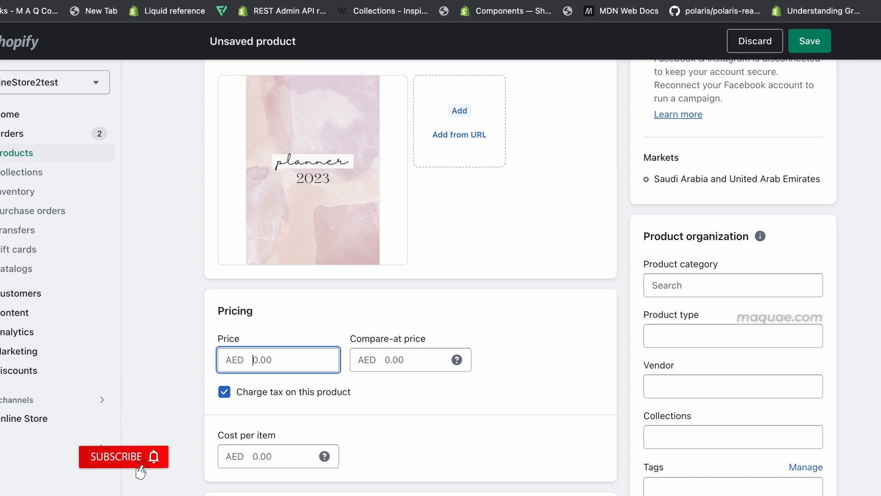
text(20)
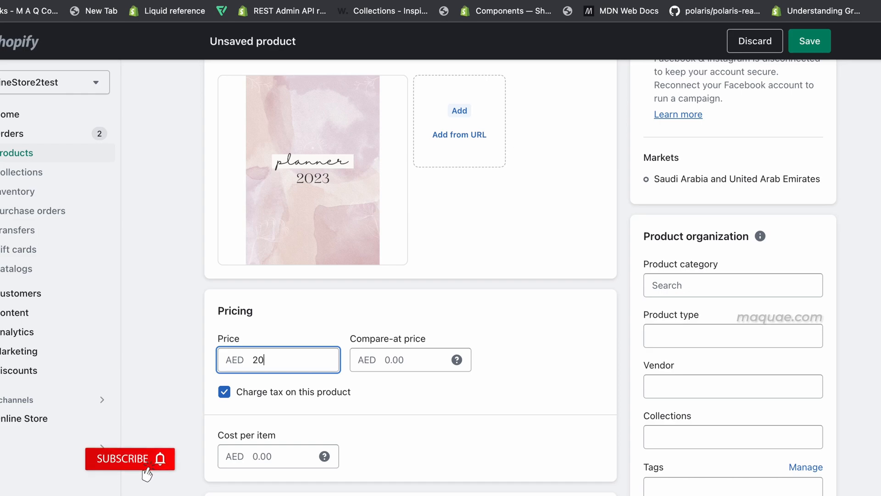
click(396, 360)
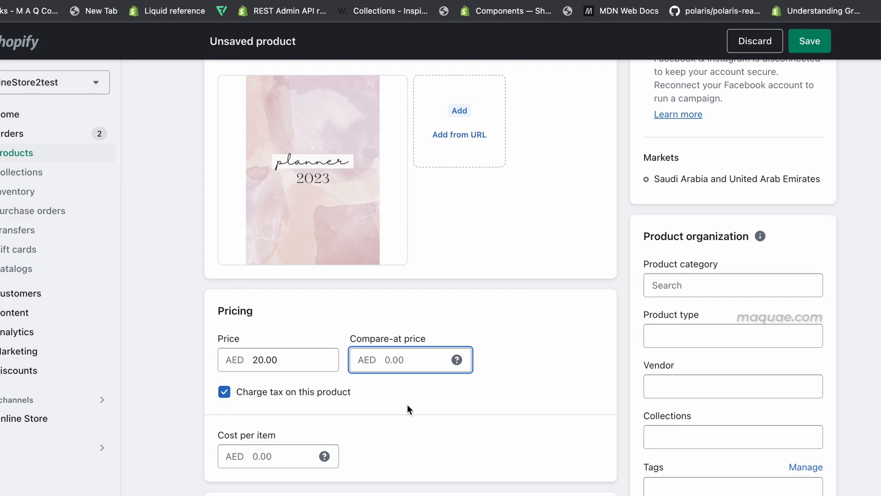
scroll(288, 409, down, 1)
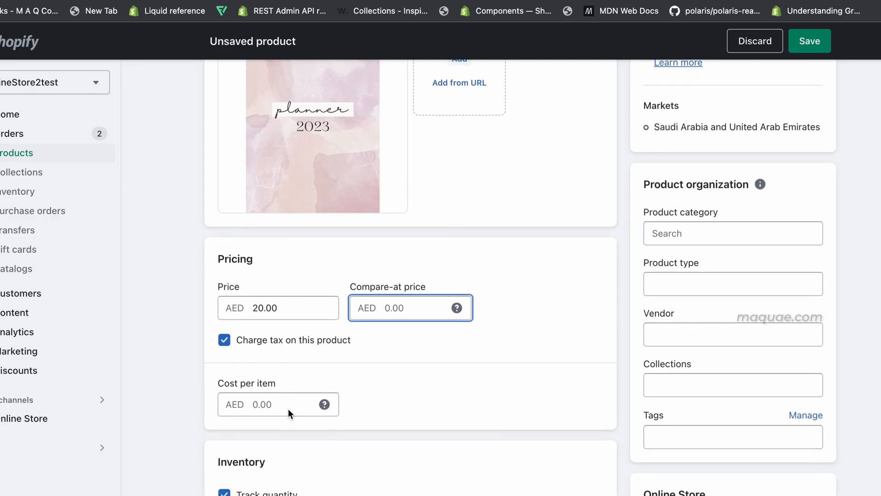
click(224, 338)
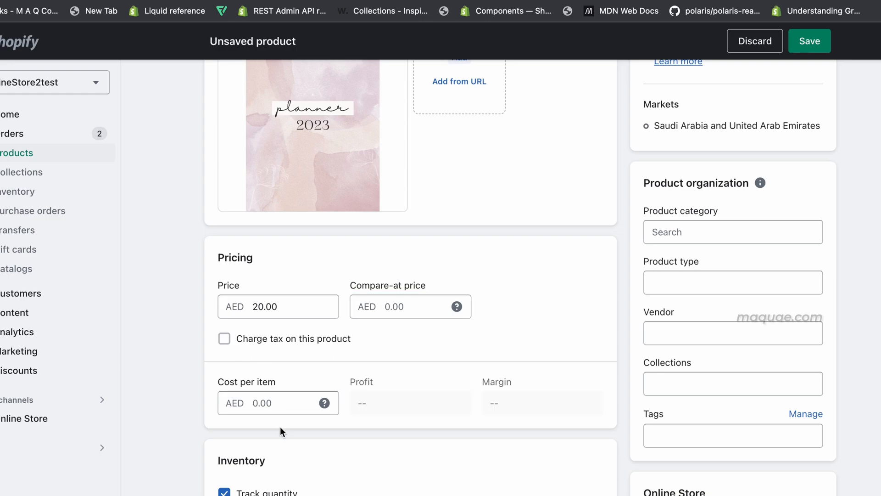
Step: Turn off quantity tracking and set shipping to digital product or service
scroll(280, 426, down, 1)
scroll(280, 426, down, 3)
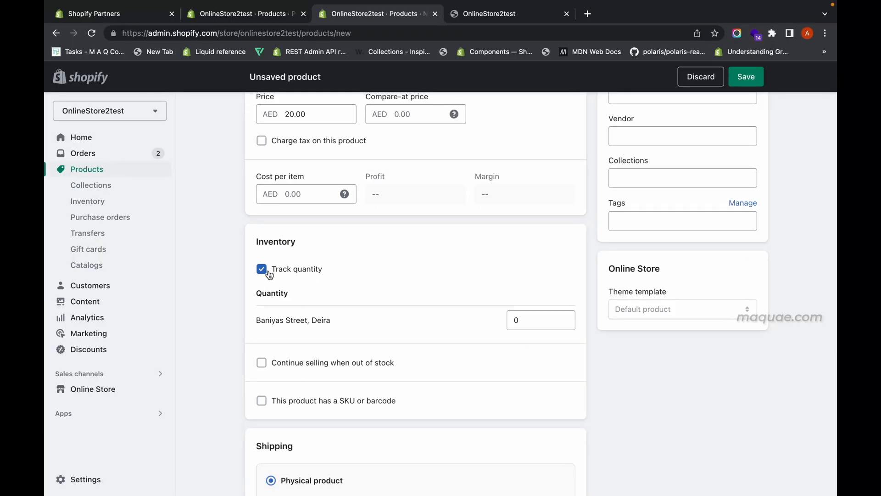
click(269, 274)
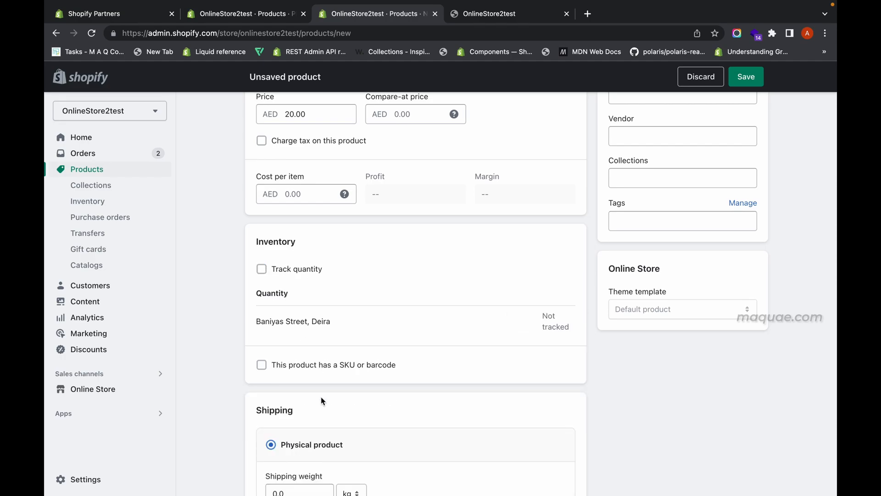
scroll(321, 396, down, 2)
scroll(321, 395, down, 3)
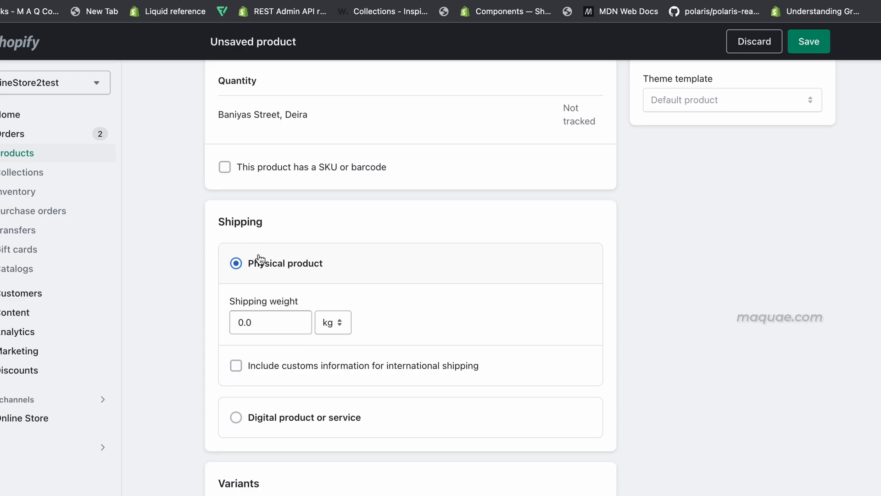
click(279, 423)
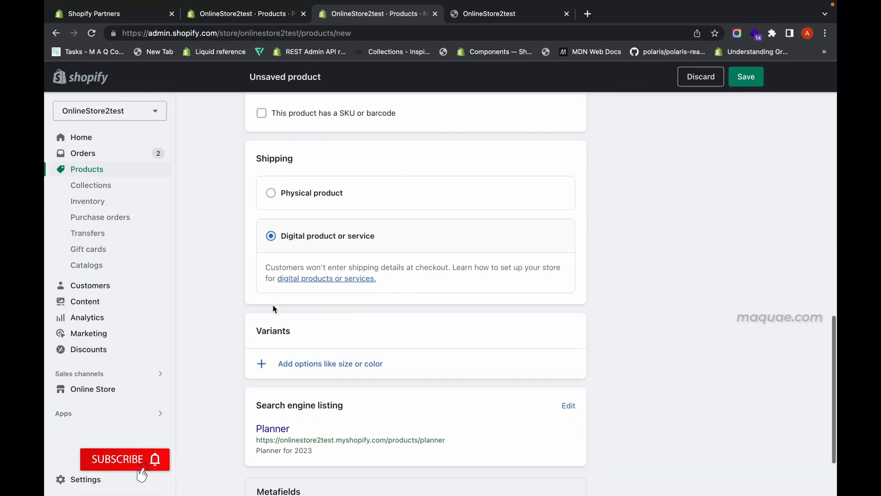
Step: Save the new Planner product
scroll(241, 315, down, 2)
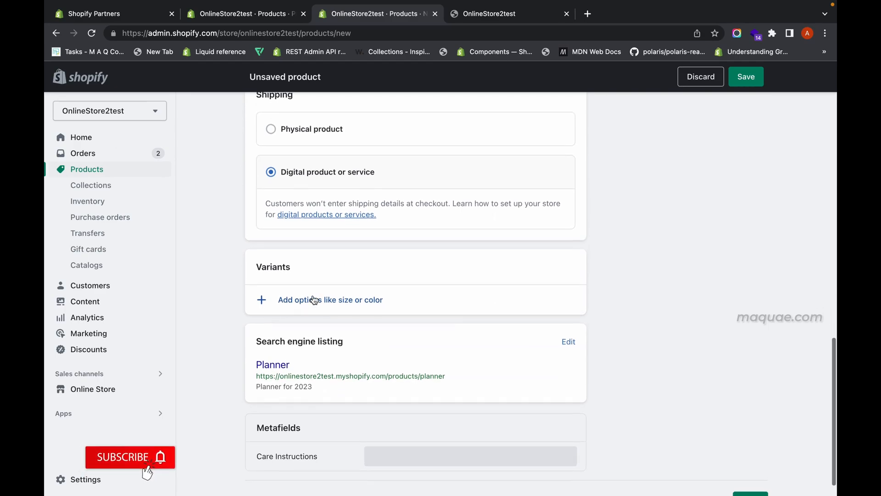
scroll(314, 300, up, 15)
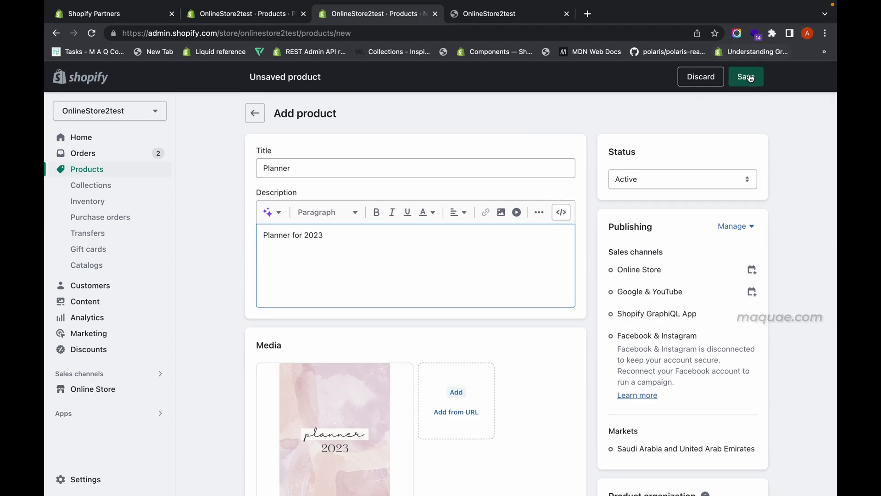
click(747, 77)
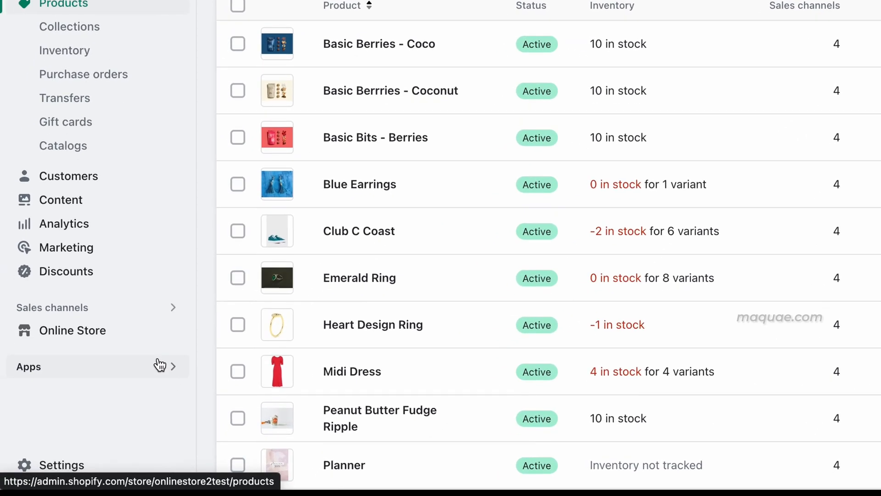
Step: Search the Shopify App Store for Digital Downloads and install the free Digital Downloads app by Shopify
click(112, 374)
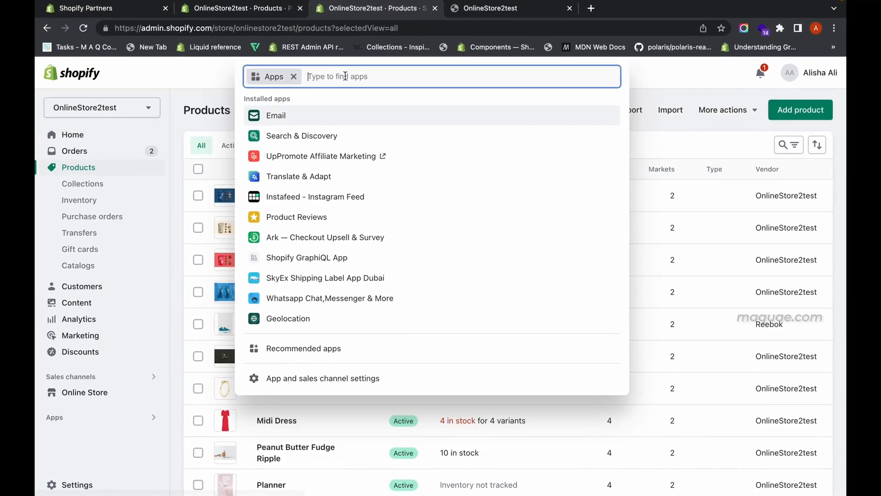
text(Digital Downloa)
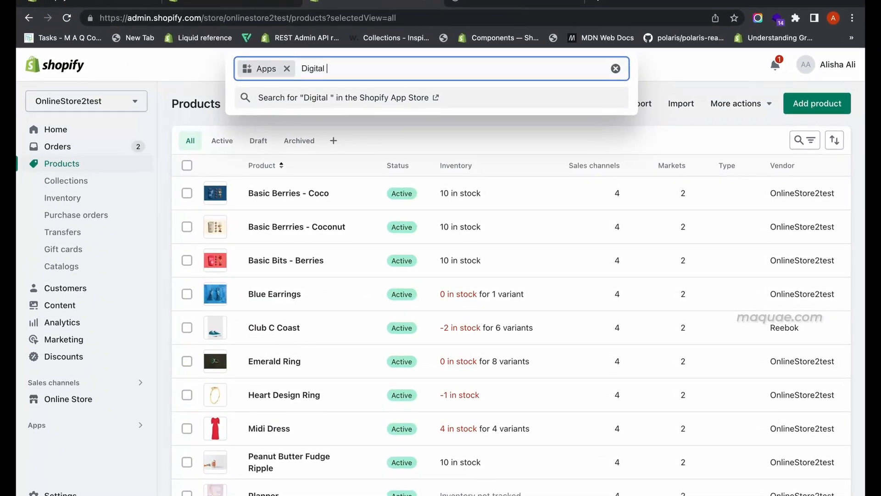
text(ds)
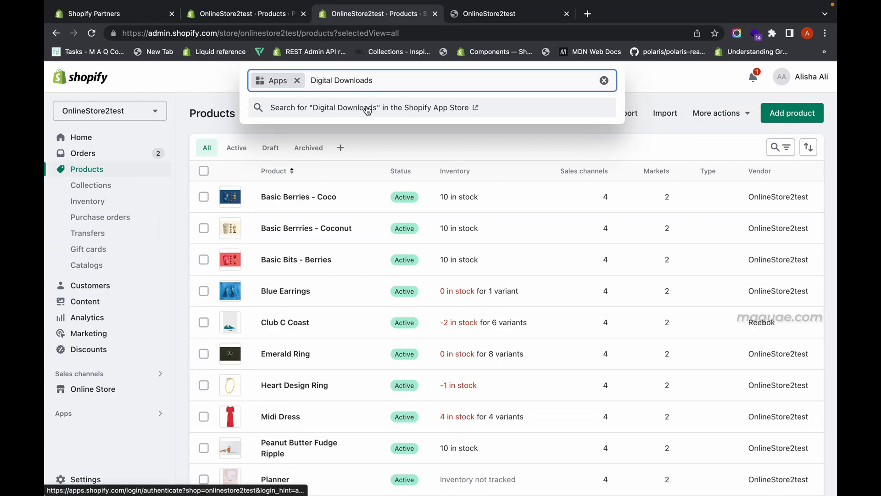
click(366, 108)
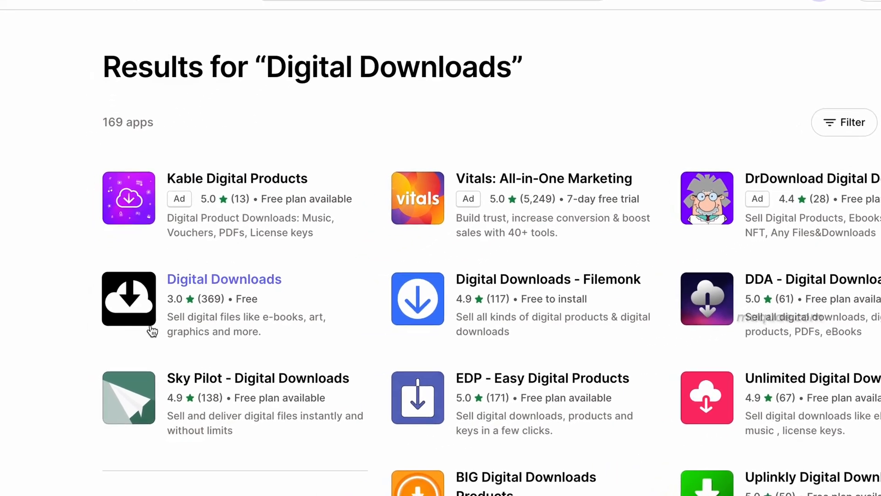
click(239, 287)
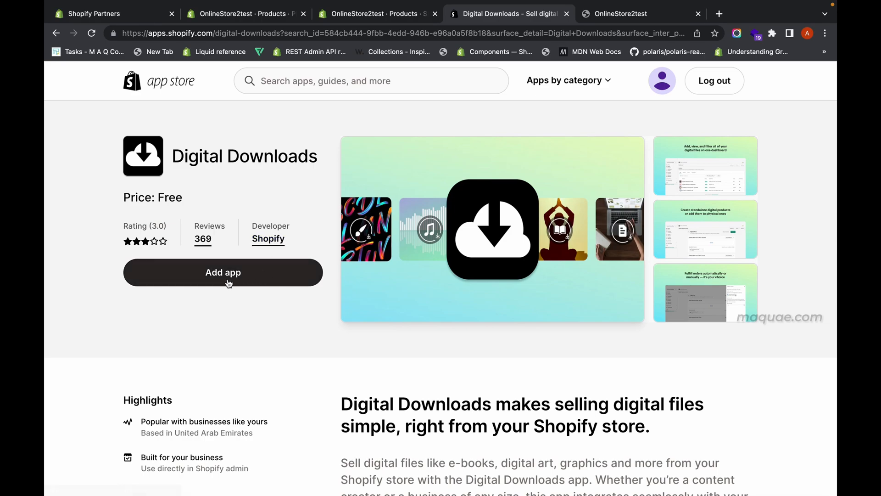
click(229, 284)
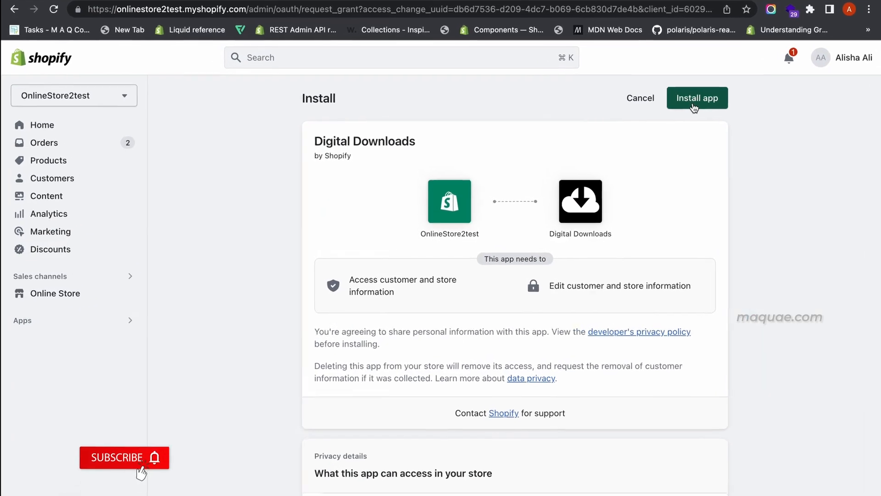
click(696, 99)
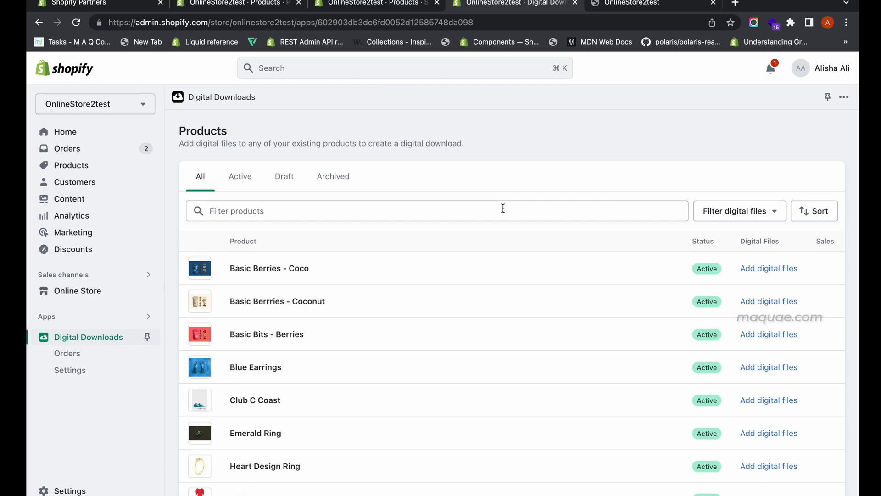
Step: Open the Planner product's digital files page from the app's product list, then return to Products
scroll(468, 347, down, 5)
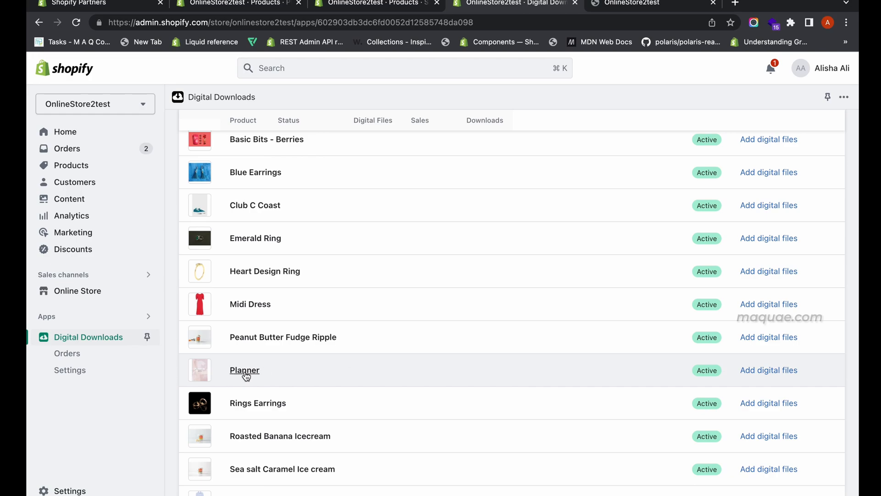
click(766, 372)
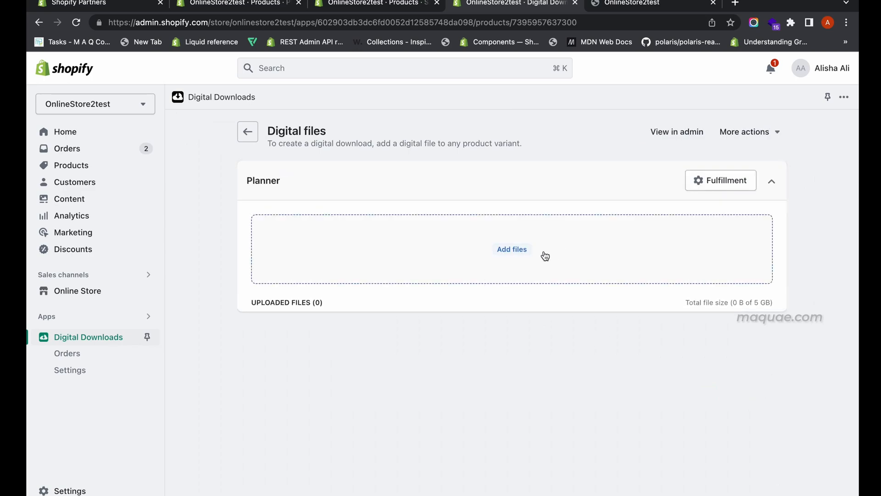
click(103, 172)
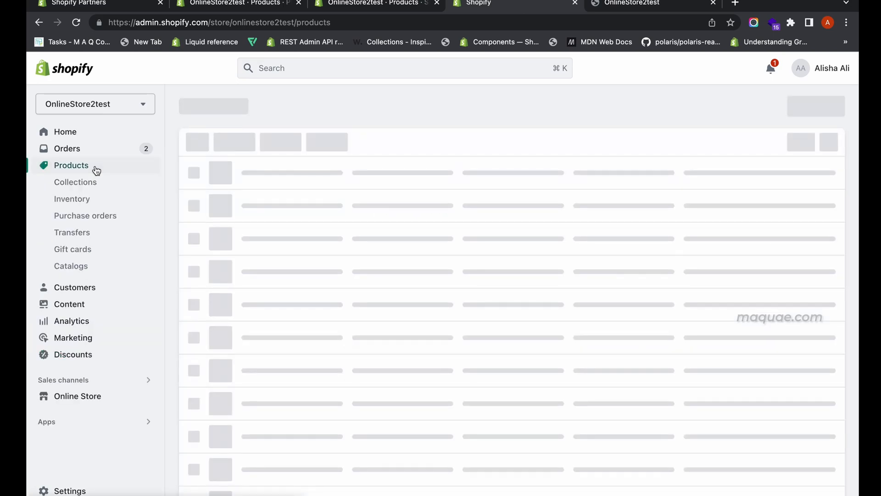
Step: Open the Planner product and choose Add digital file from its more actions
scroll(340, 422, down, 3)
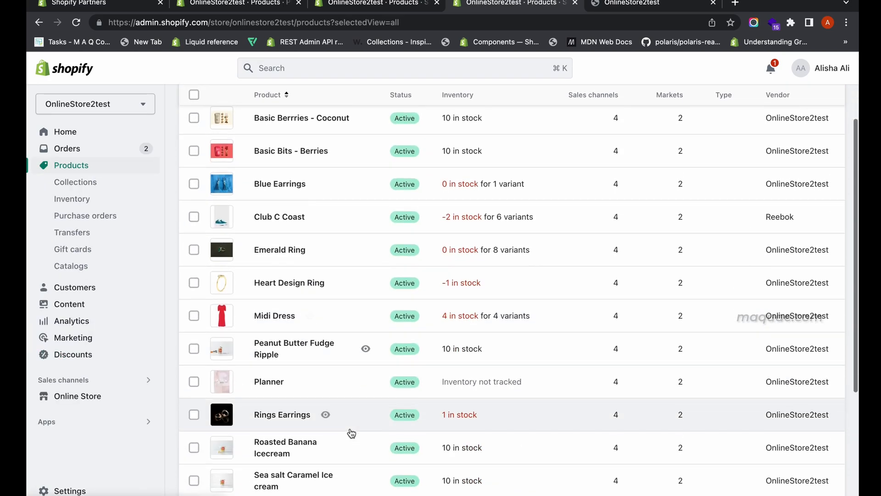
click(274, 342)
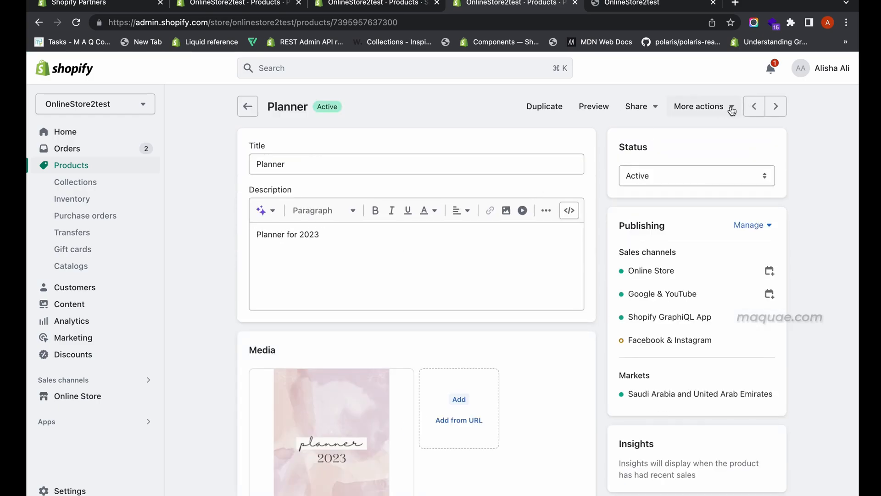
click(731, 110)
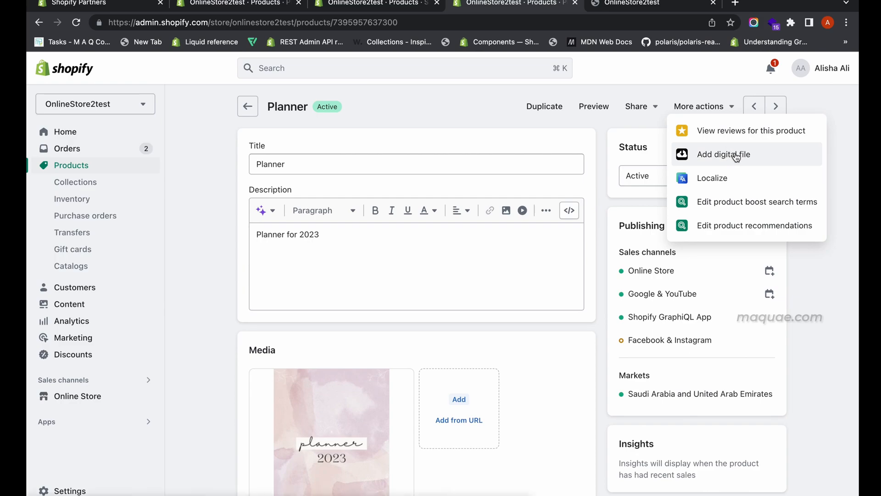
click(736, 157)
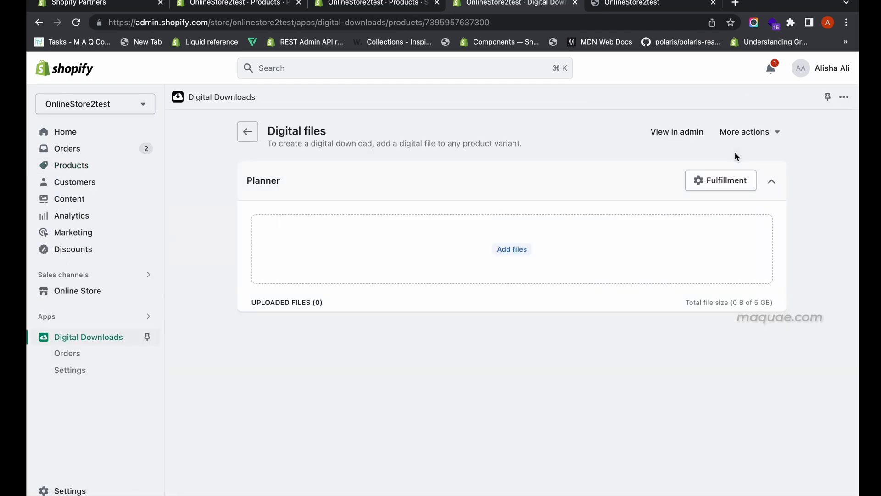
Step: Upload Planner (1) (1).pdf from Downloads as the Planner product's digital file
click(515, 249)
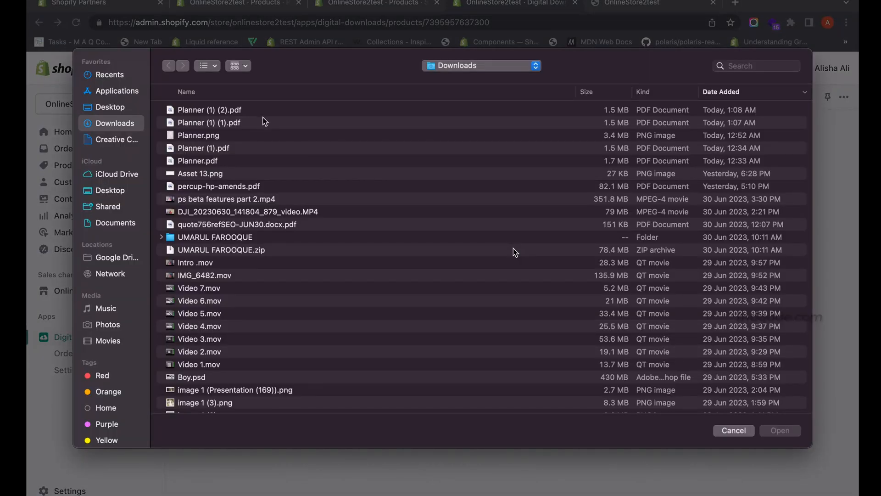
click(268, 122)
click(779, 430)
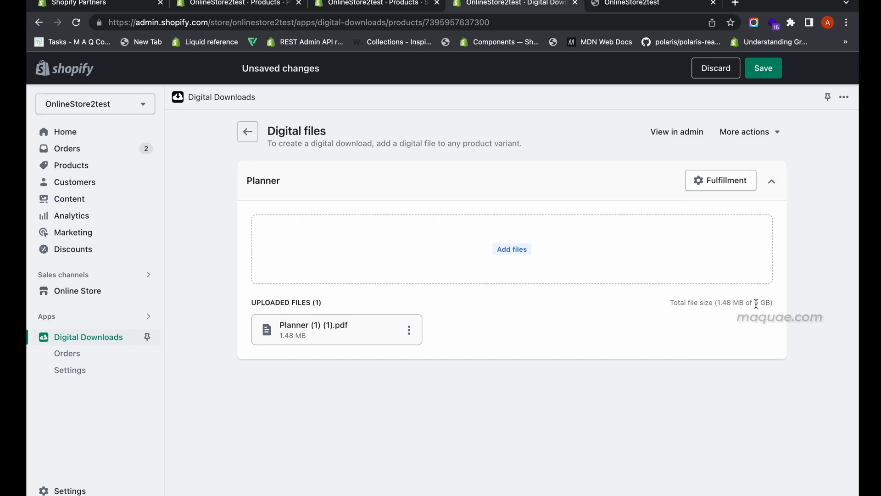
Step: Save the digital file changes for the Planner product
drag(755, 304, 775, 303)
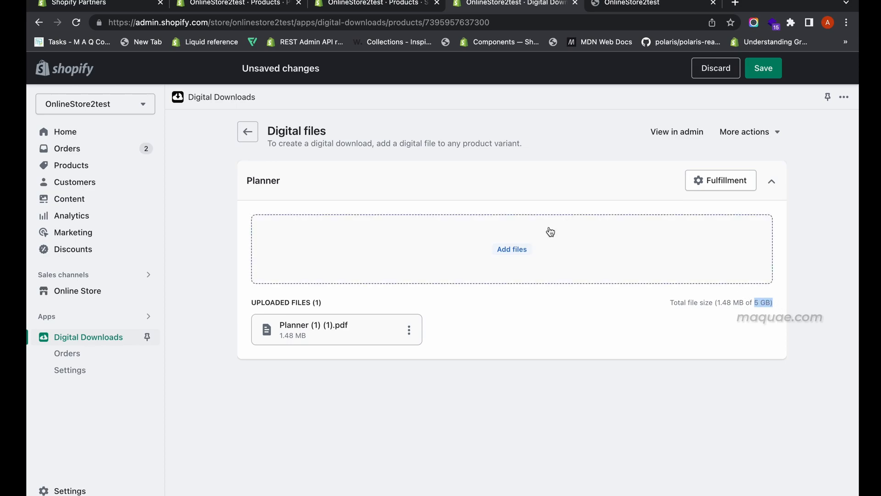
click(523, 257)
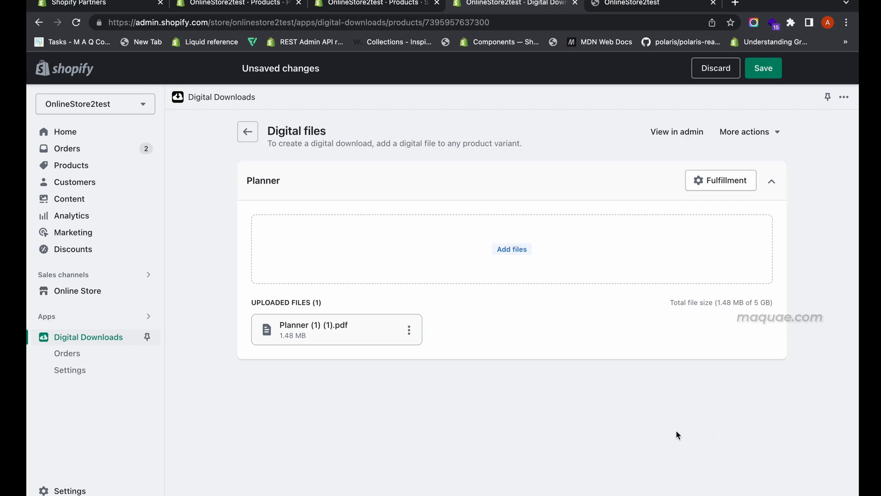
click(771, 71)
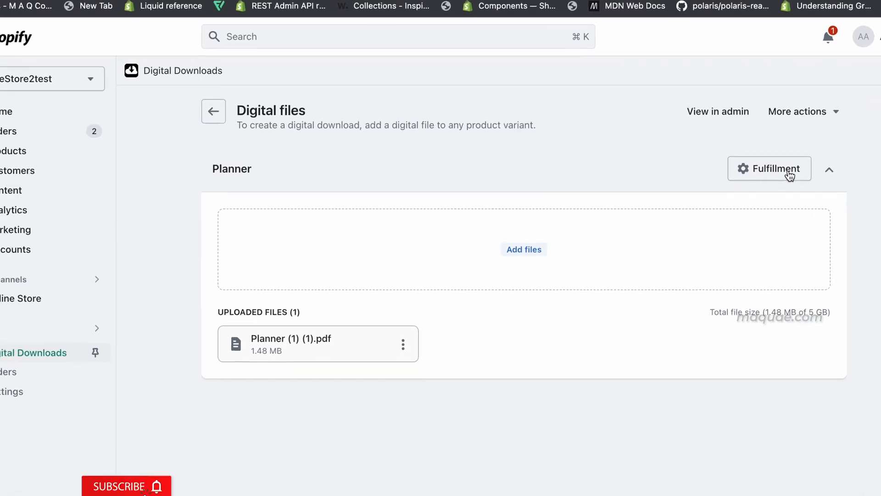
Step: Turn off unlimited downloads for the Planner's fulfillment, set max downloads to 2, apply, and save the changes
click(802, 172)
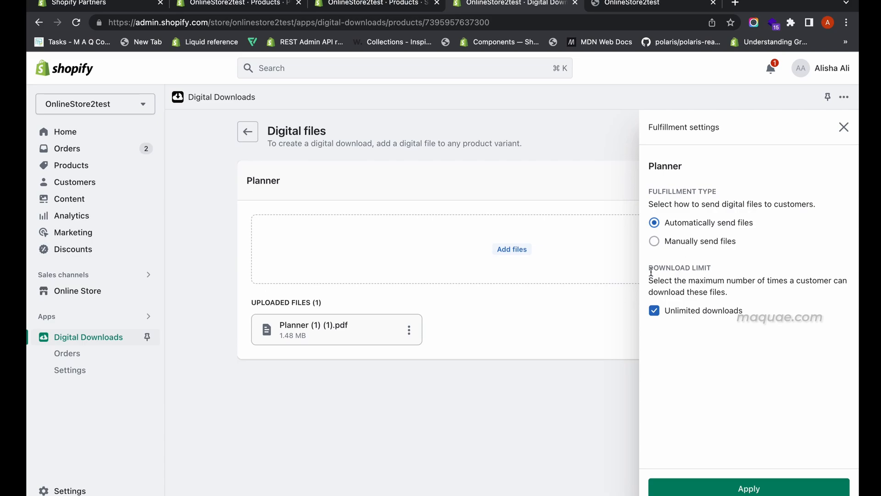
drag(649, 270, 705, 270)
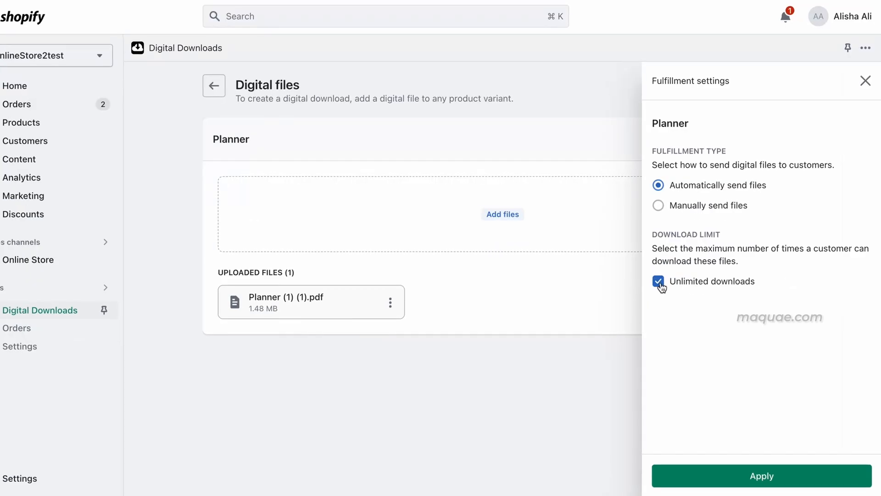
click(651, 310)
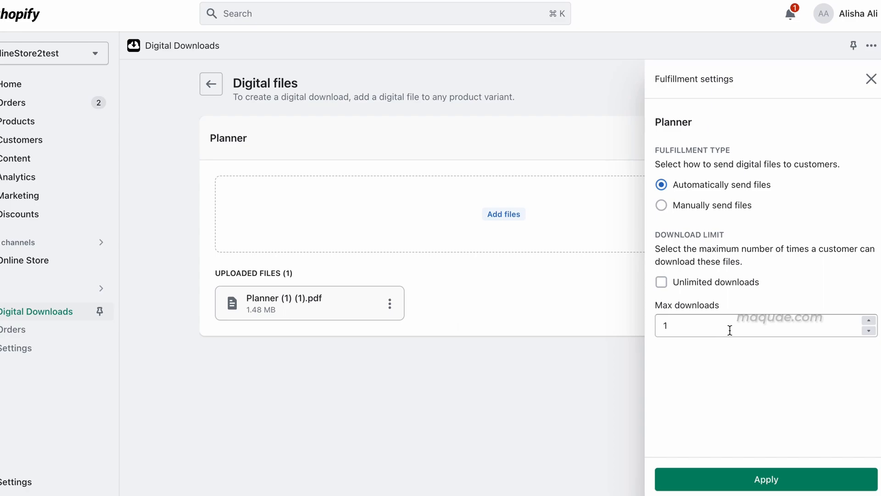
click(730, 331)
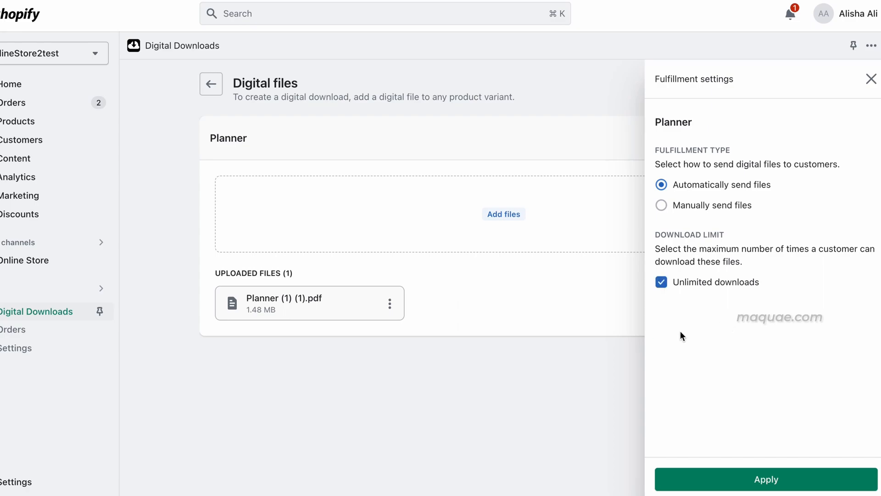
click(662, 282)
click(865, 324)
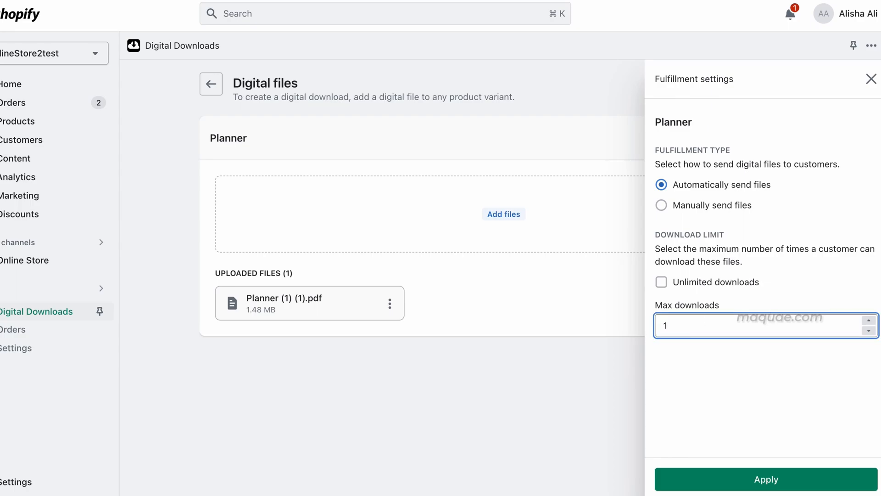
click(866, 321)
click(738, 485)
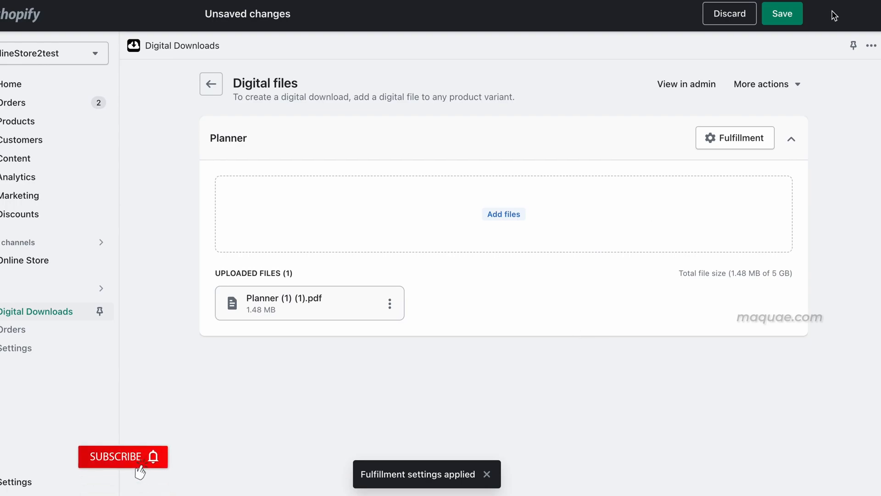
click(784, 15)
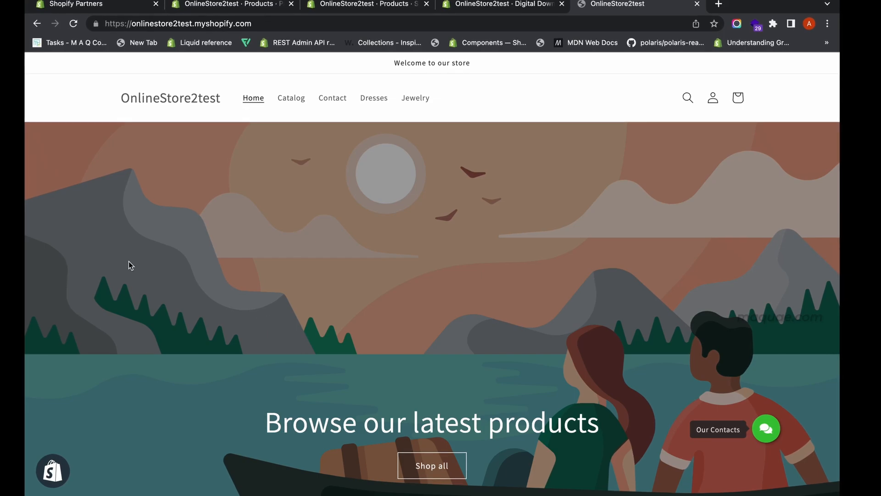
Step: Open the Planner product page from the storefront's Catalog
click(293, 96)
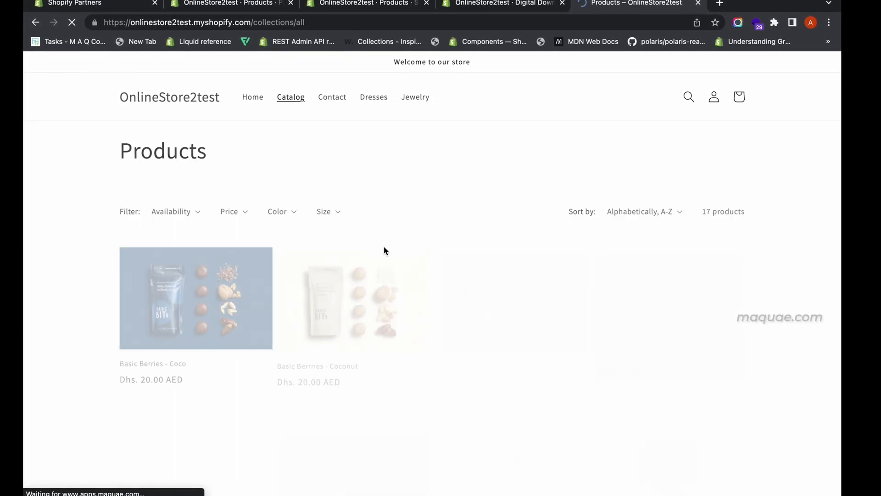
scroll(364, 326, down, 4)
scroll(364, 326, down, 10)
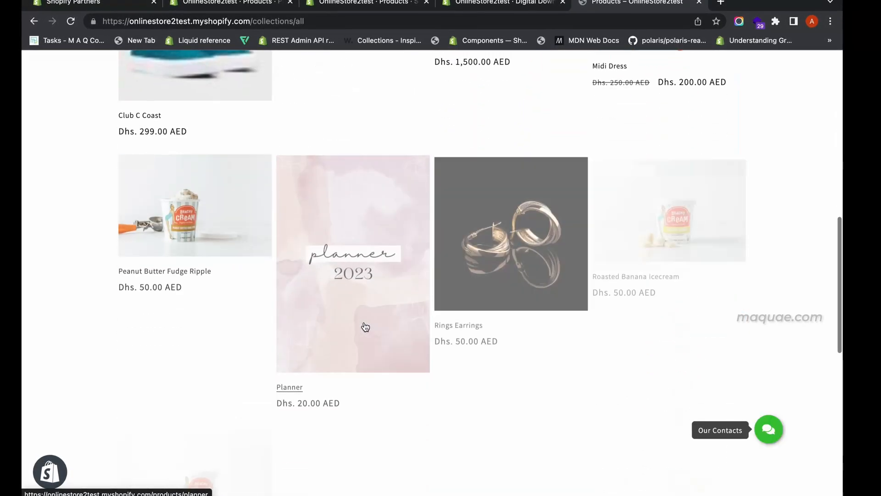
click(375, 252)
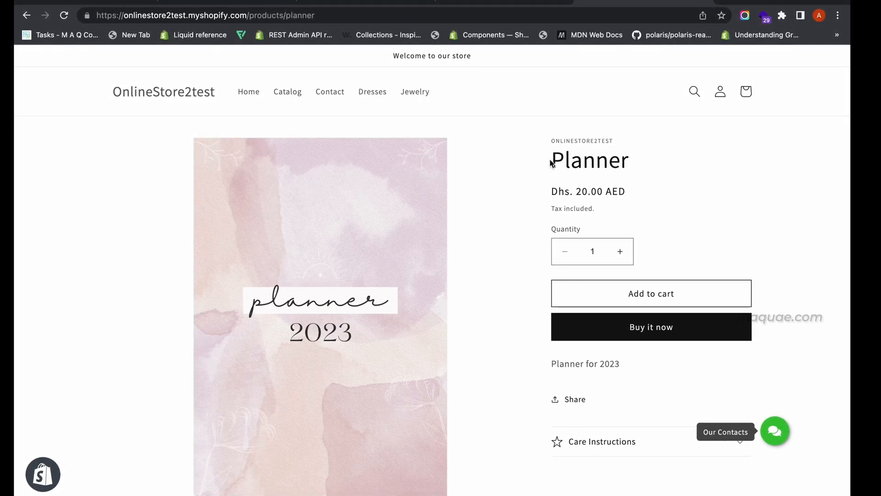
Step: Add the Planner to the cart, view the cart, and proceed to checkout
double_click(615, 161)
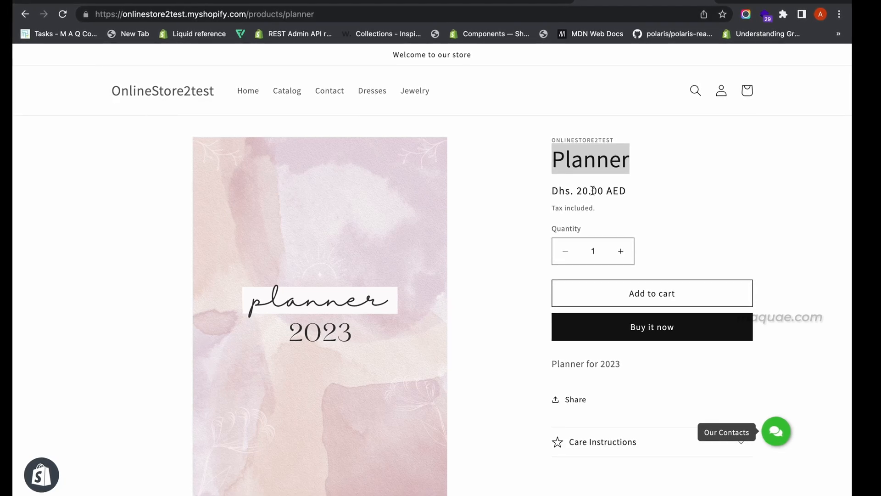
click(682, 307)
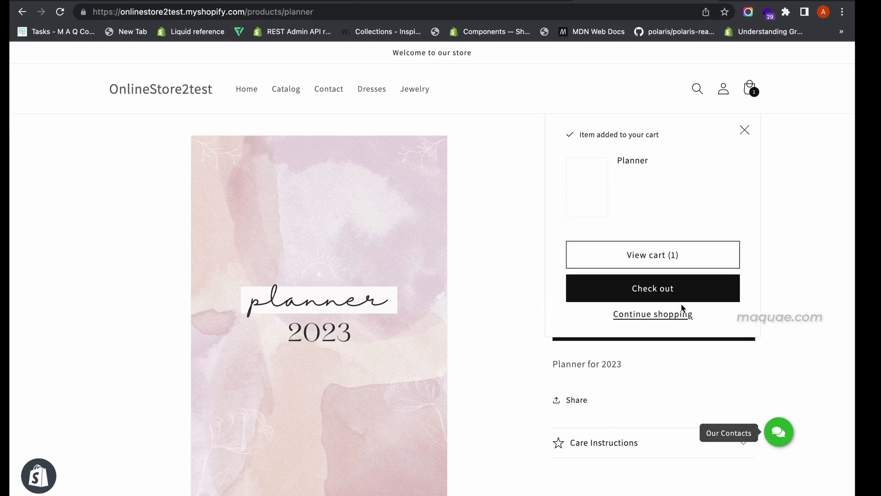
click(681, 268)
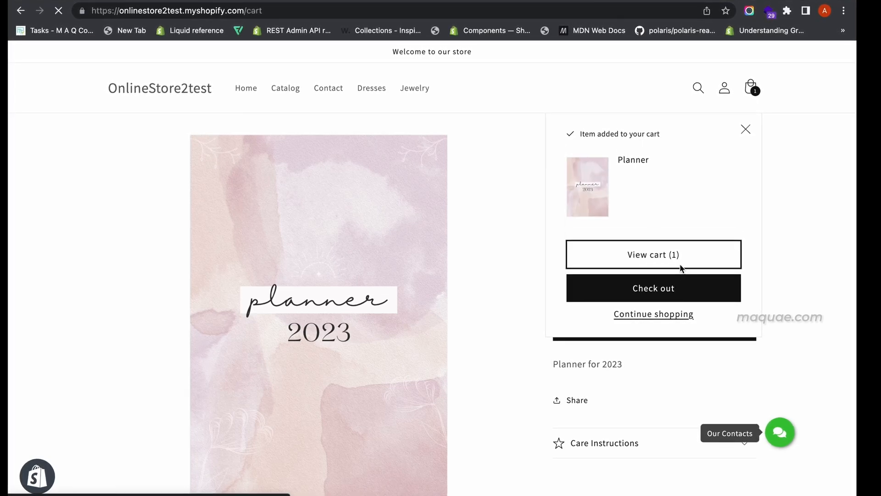
scroll(649, 418, down, 2)
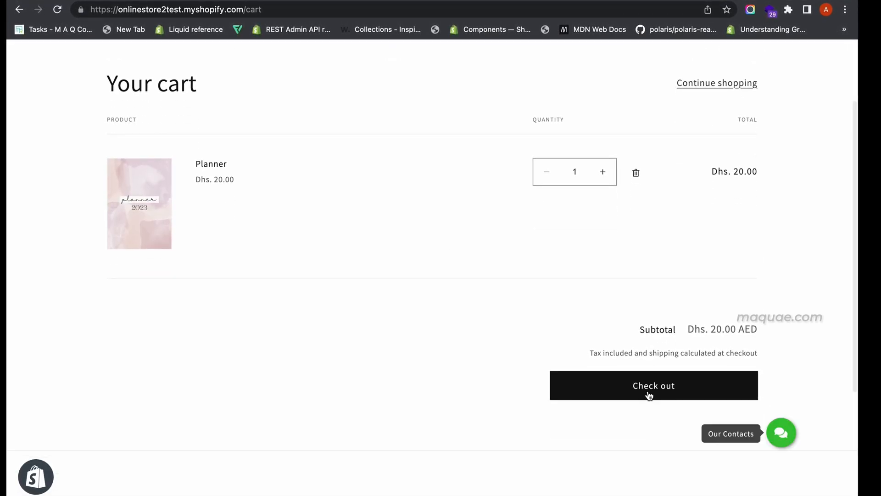
click(649, 393)
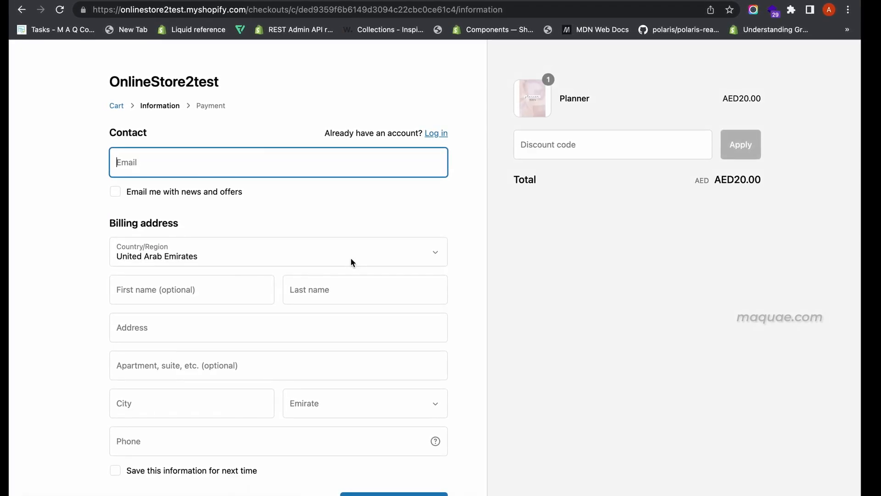
Step: Autofill the contact e-mail and billing address details, then continue to payment
text(a)
click(250, 228)
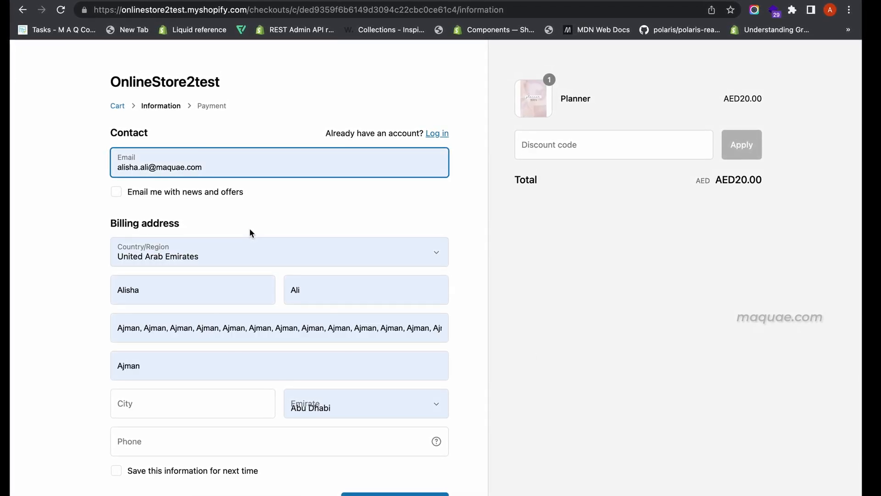
scroll(276, 343, down, 5)
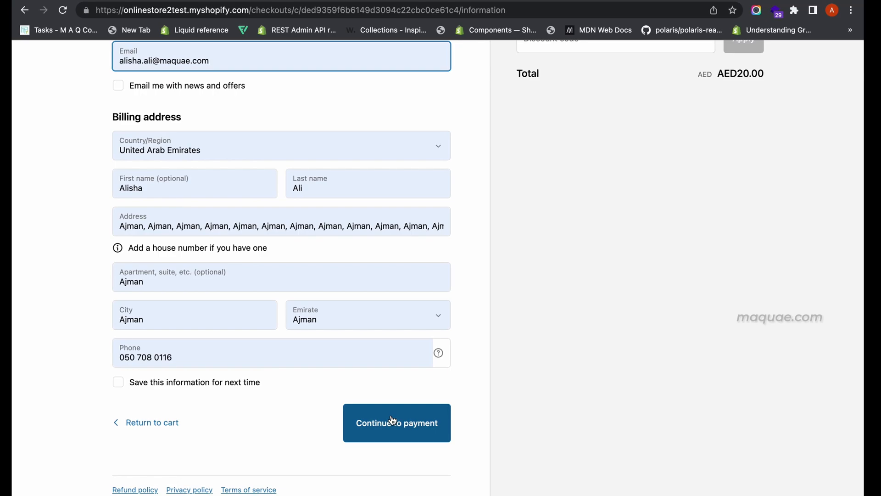
click(392, 417)
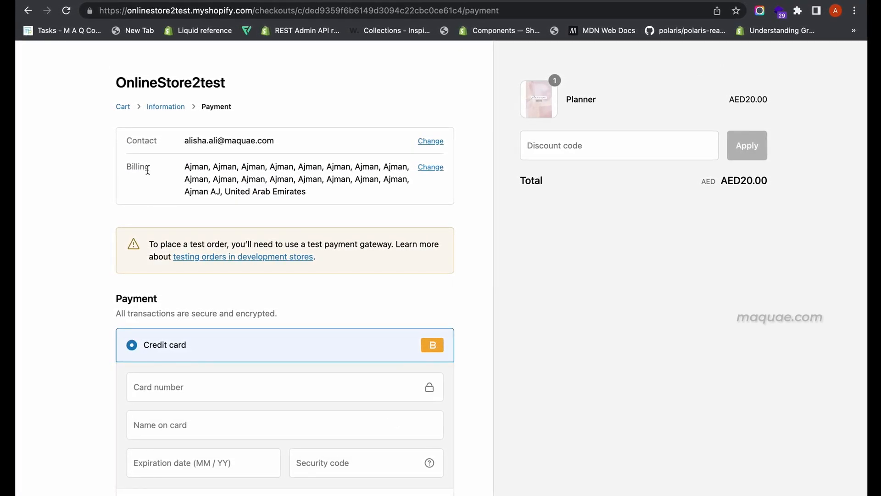
Step: Enter the test card number and the name on card in the credit card fields, then pay now
drag(147, 170, 127, 169)
scroll(183, 184, down, 2)
scroll(182, 184, down, 2)
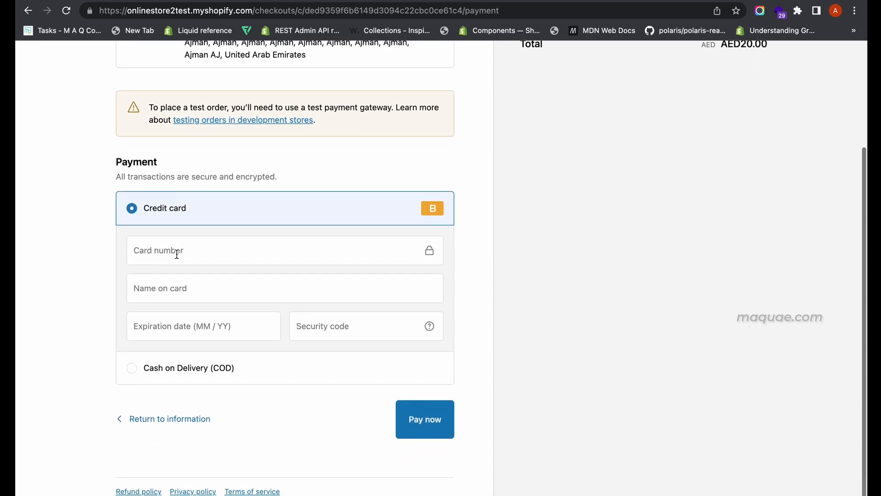
click(176, 255)
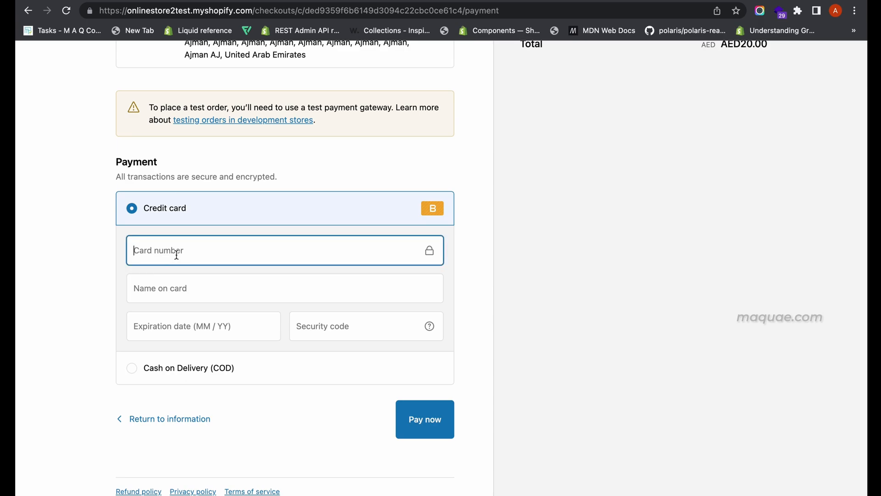
text(1)
click(177, 288)
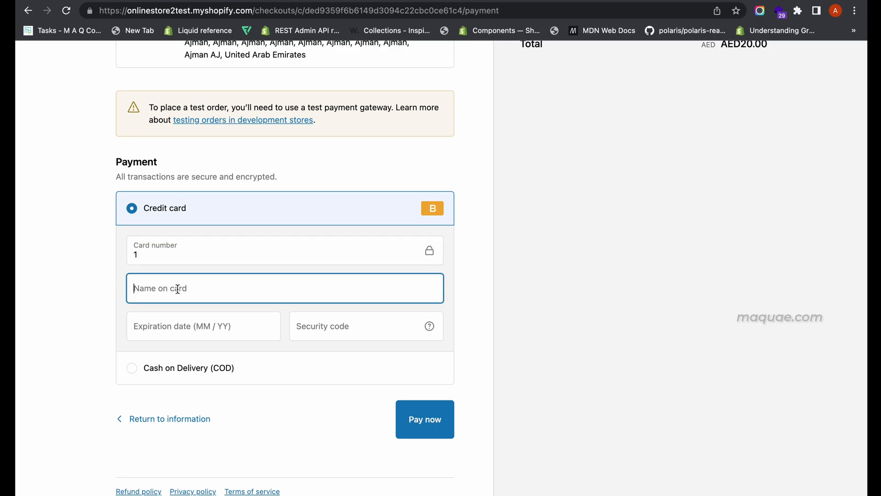
text(Bogu)
click(221, 320)
click(429, 425)
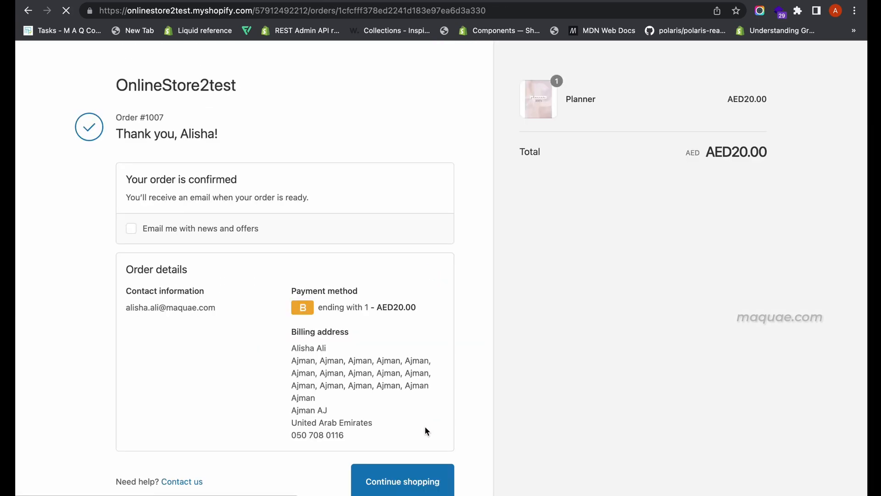
Step: Examine the order confirmation page's Planner download section and its download limit
scroll(425, 426, down, 1)
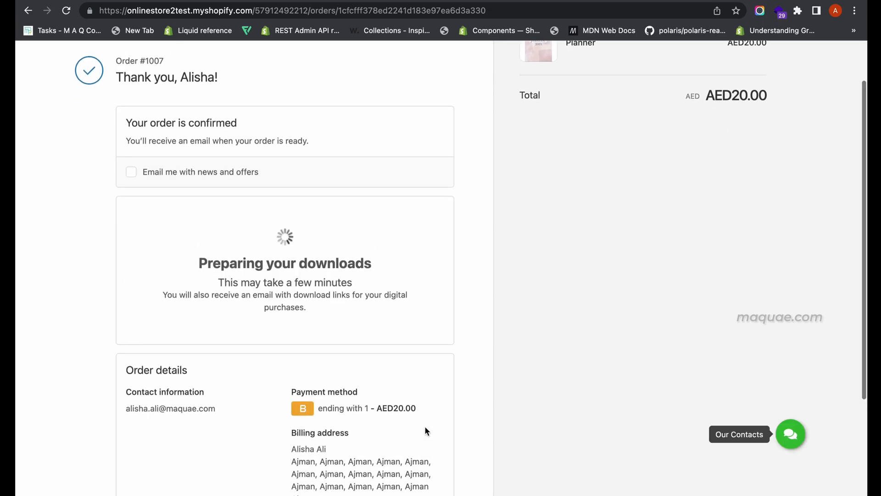
scroll(425, 431, down, 1)
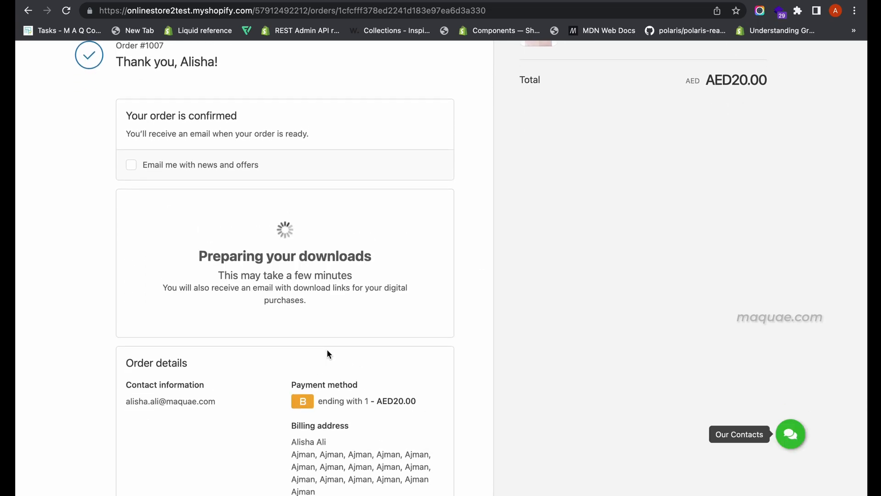
scroll(327, 354, down, 5)
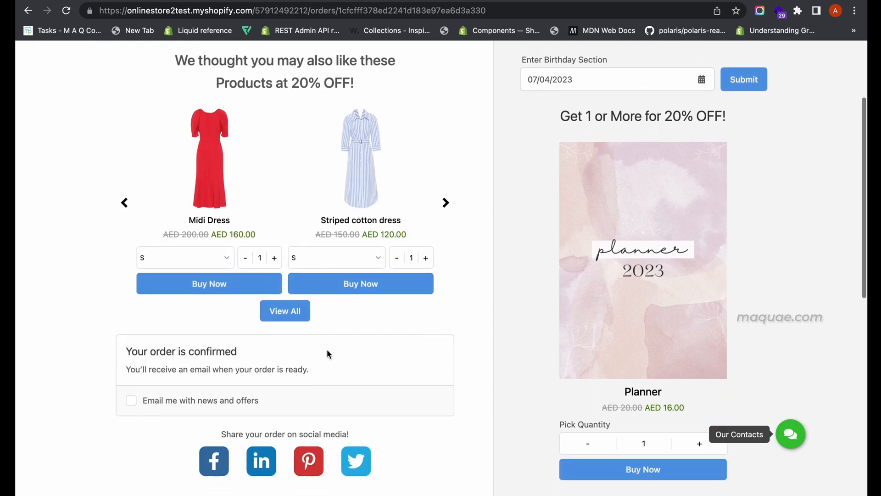
scroll(327, 349, down, 5)
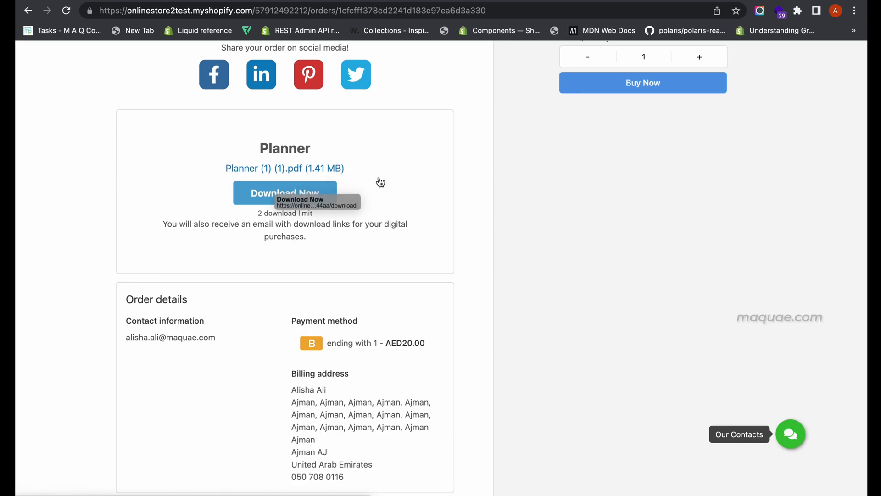
drag(258, 213, 322, 214)
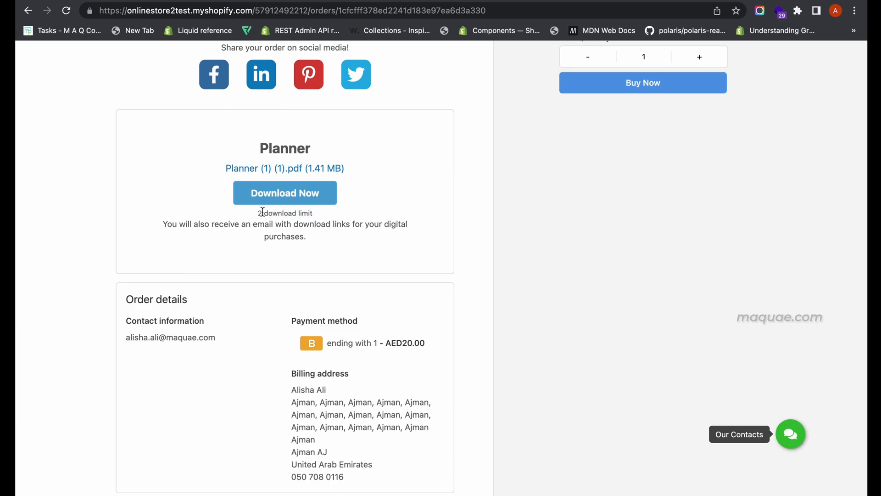
drag(258, 213, 307, 215)
drag(192, 224, 321, 234)
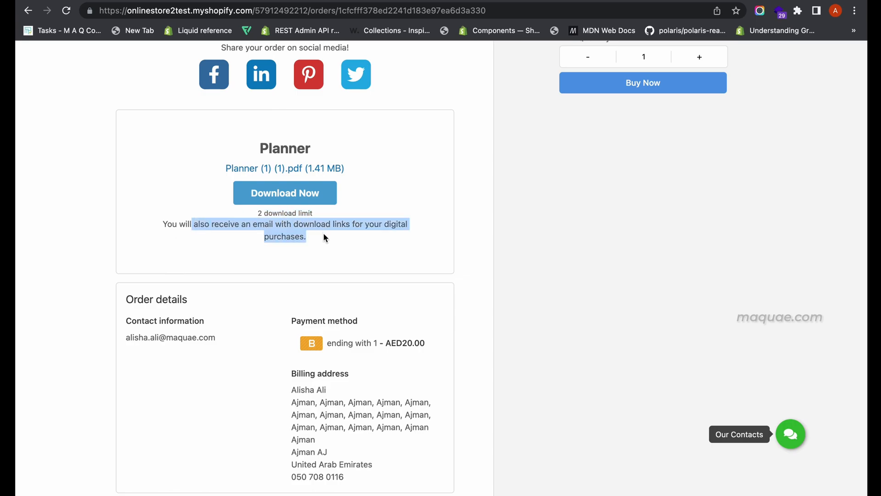
click(324, 235)
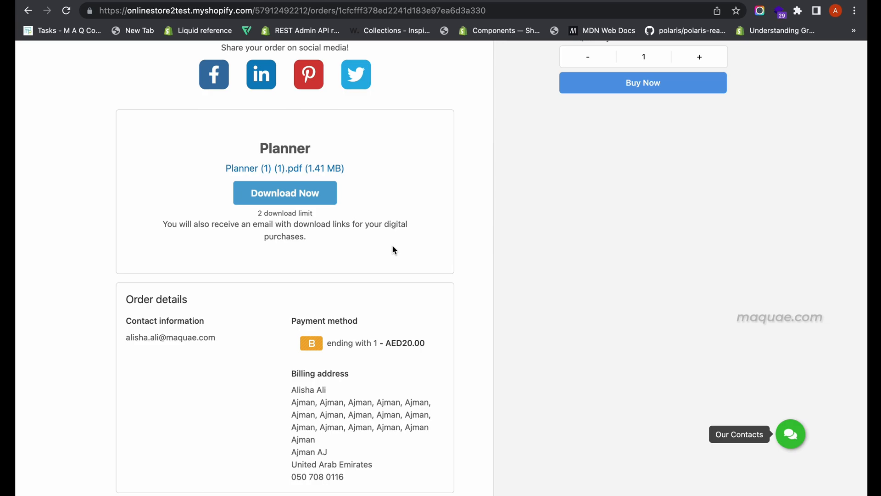
Step: Download the Planner (1) (1).pdf file from the order confirmation, open it and browse its pages
click(318, 194)
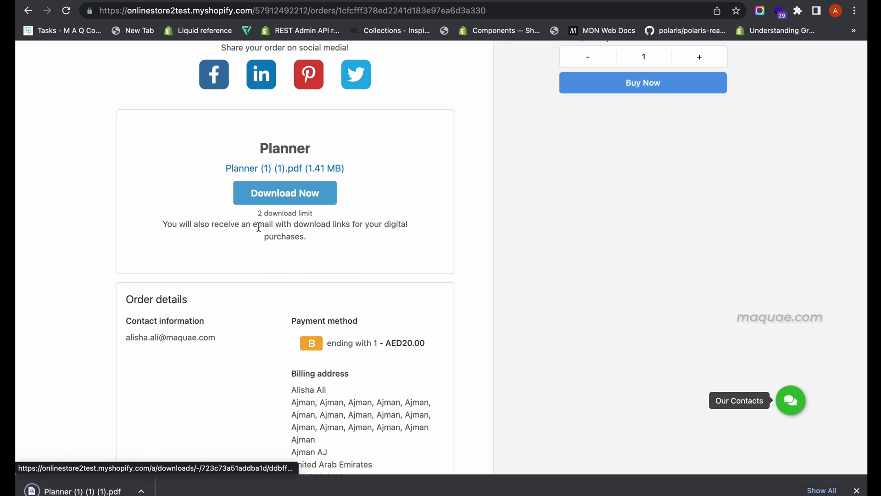
click(74, 491)
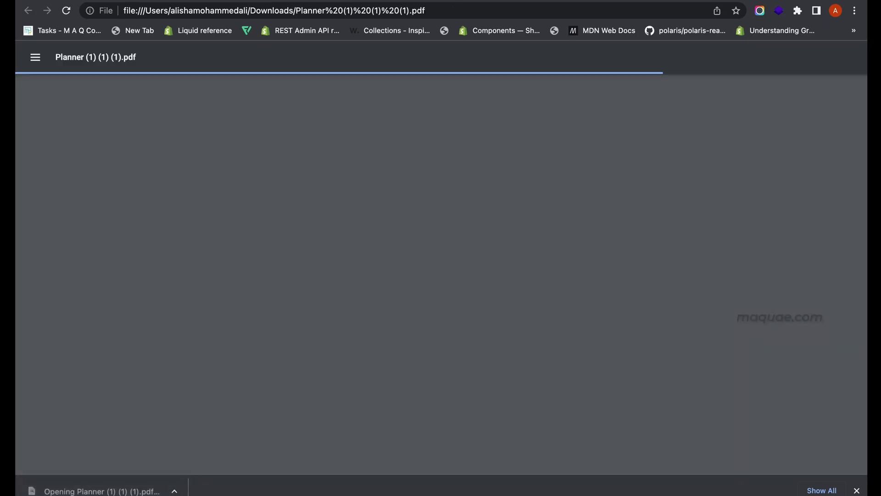
scroll(471, 319, down, 8)
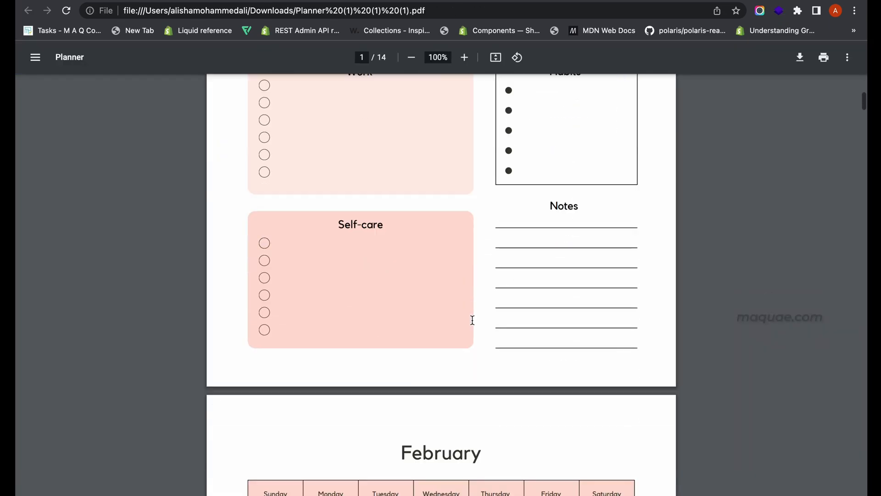
scroll(473, 320, down, 20)
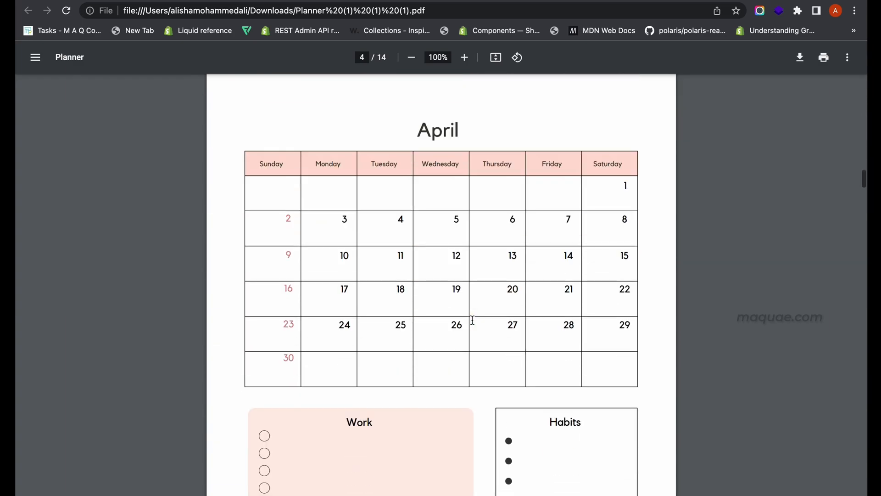
scroll(473, 320, down, 20)
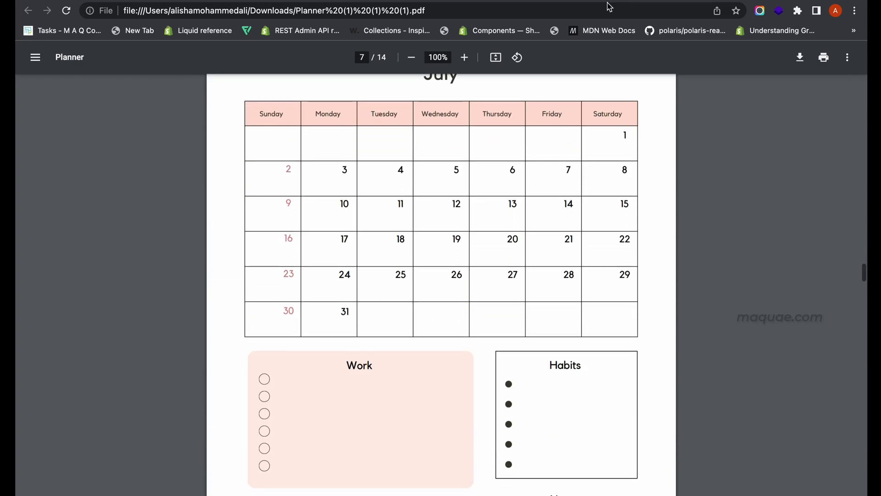
click(597, 0)
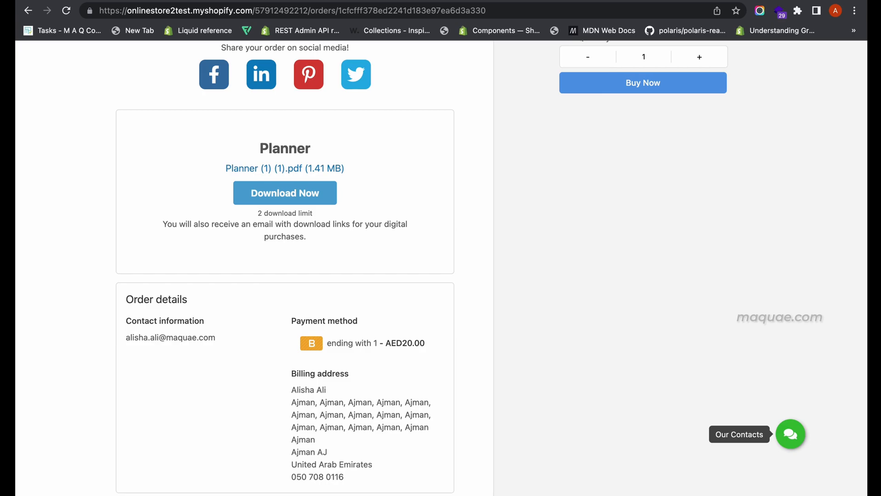
Step: Switch to Gmail in a new tab, open the 'Your downloads are ready' email and follow its Planner download link
key(super+t)
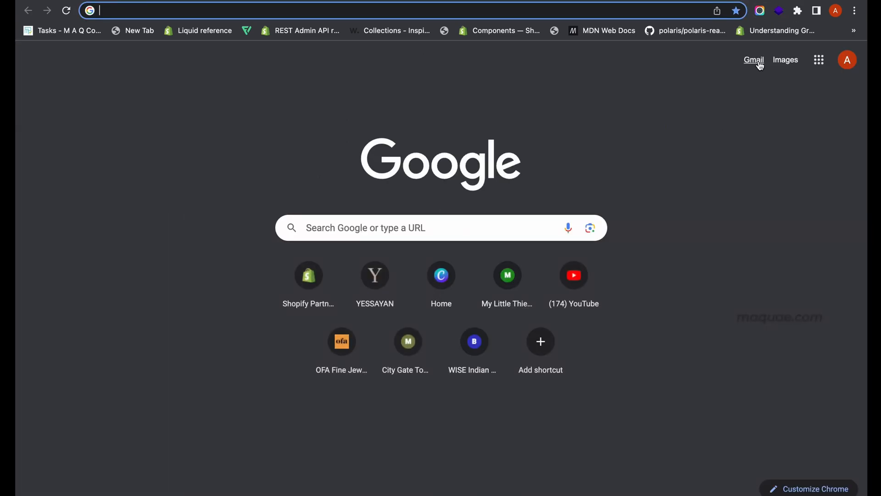
click(760, 63)
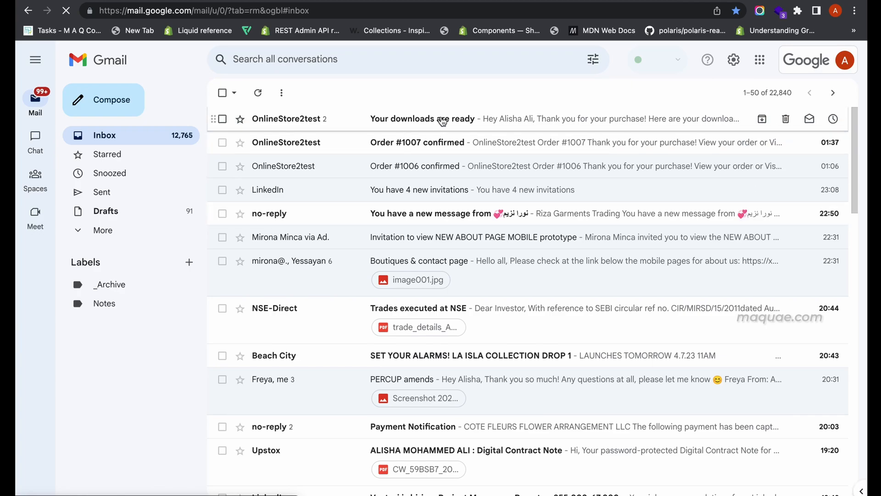
click(442, 121)
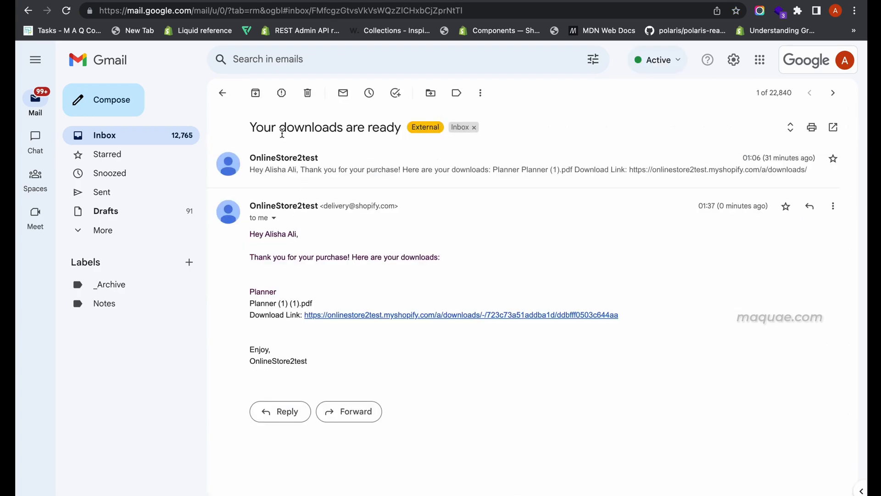
drag(250, 128, 390, 276)
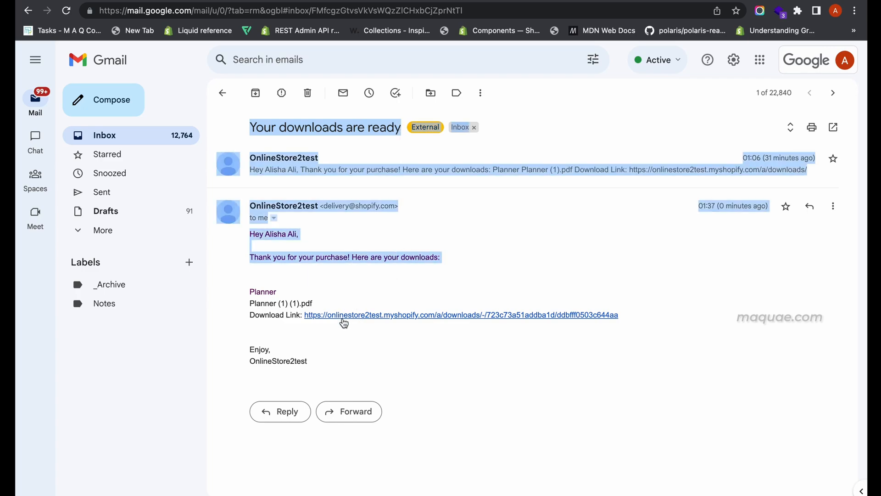
click(344, 315)
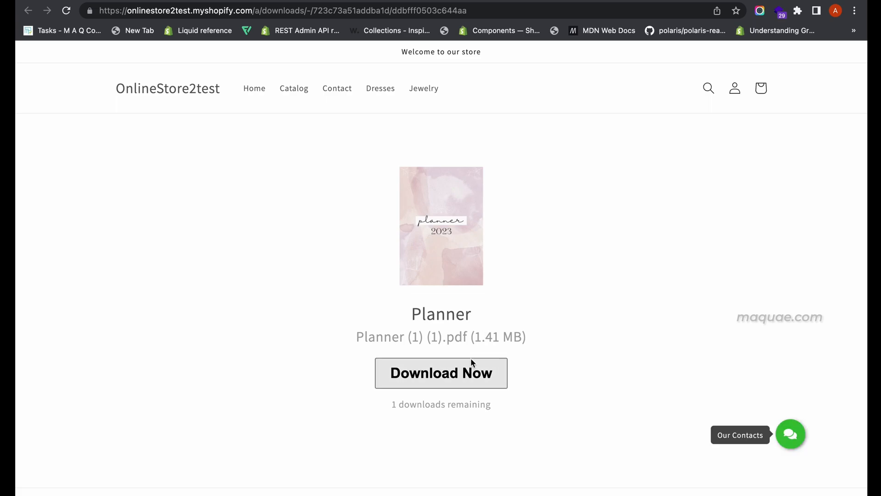
Step: Download the Planner PDF again via the order confirmation's Download Now page and check the remaining download count
drag(386, 406, 503, 411)
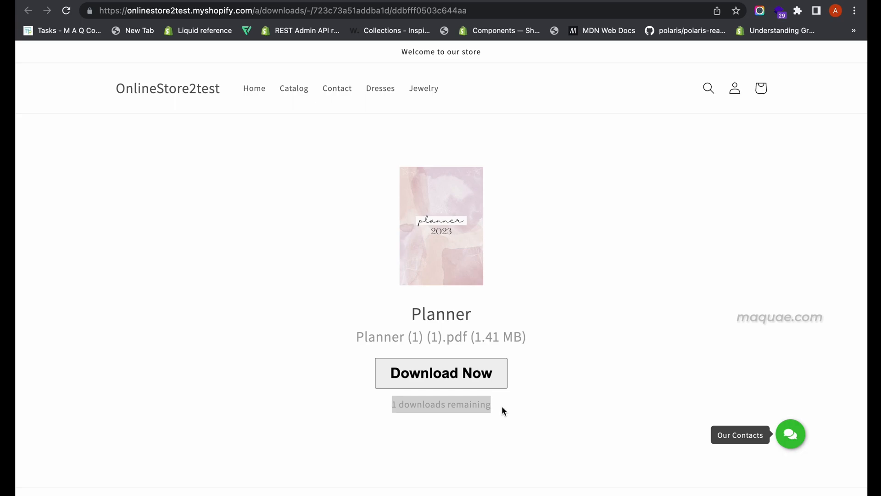
click(464, 0)
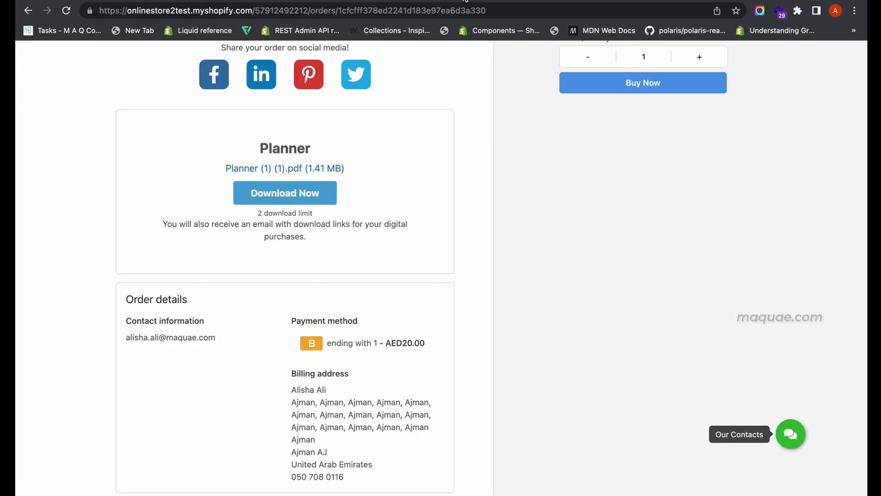
click(300, 191)
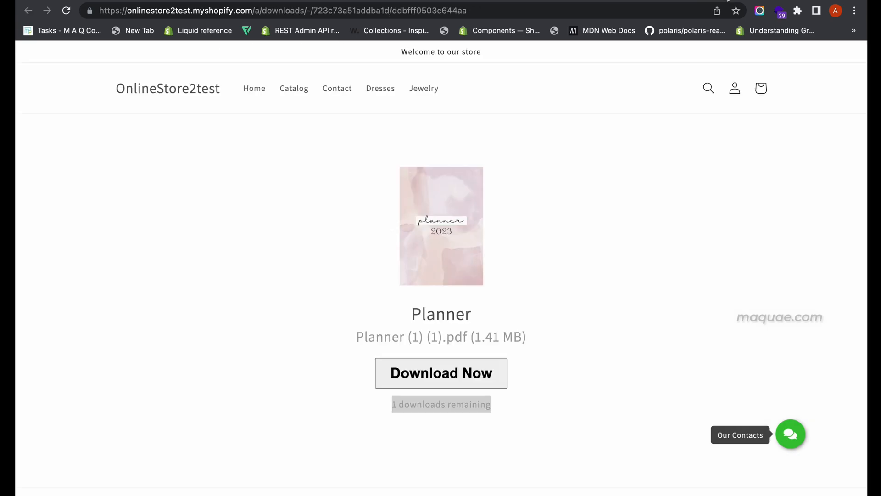
click(415, 404)
triple_click(414, 404)
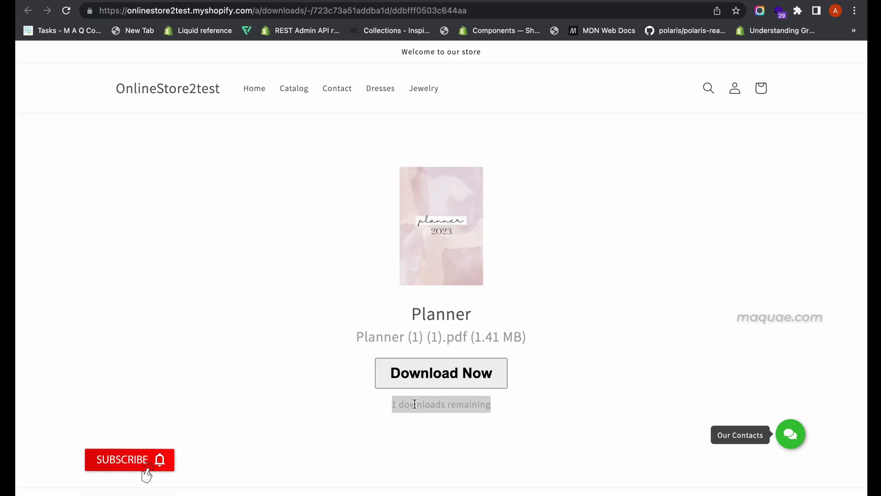
click(418, 381)
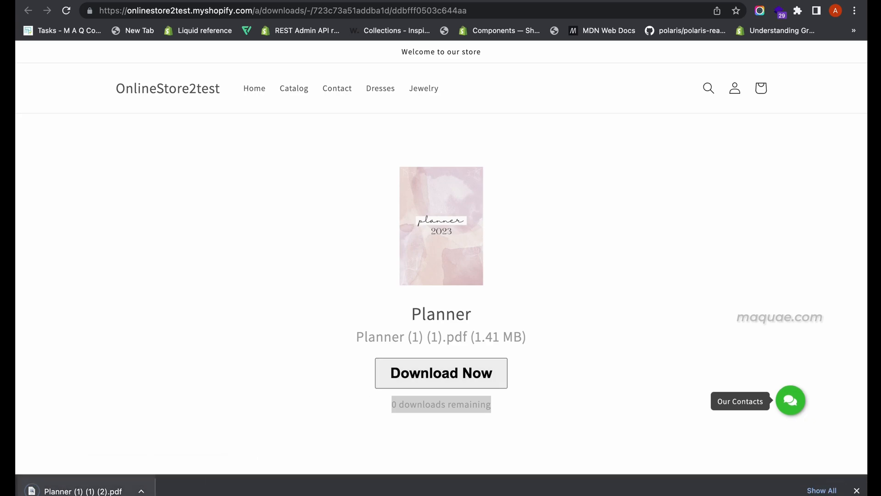
click(399, 419)
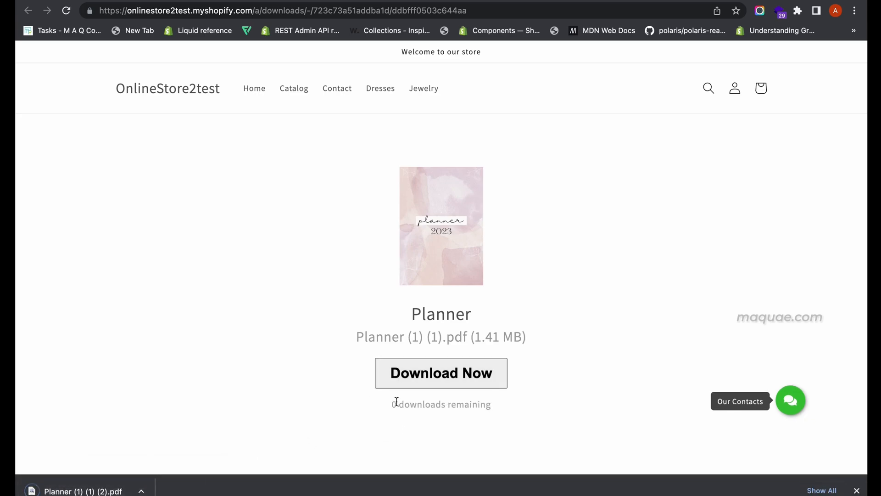
drag(392, 405, 505, 408)
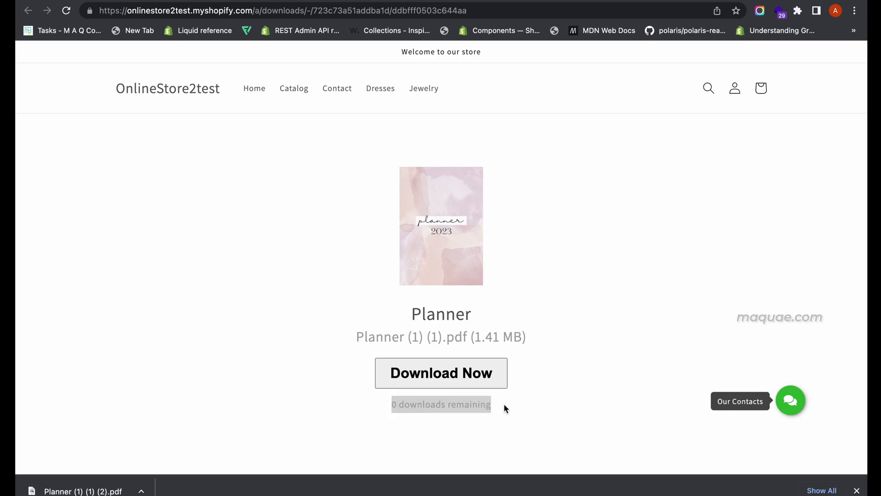